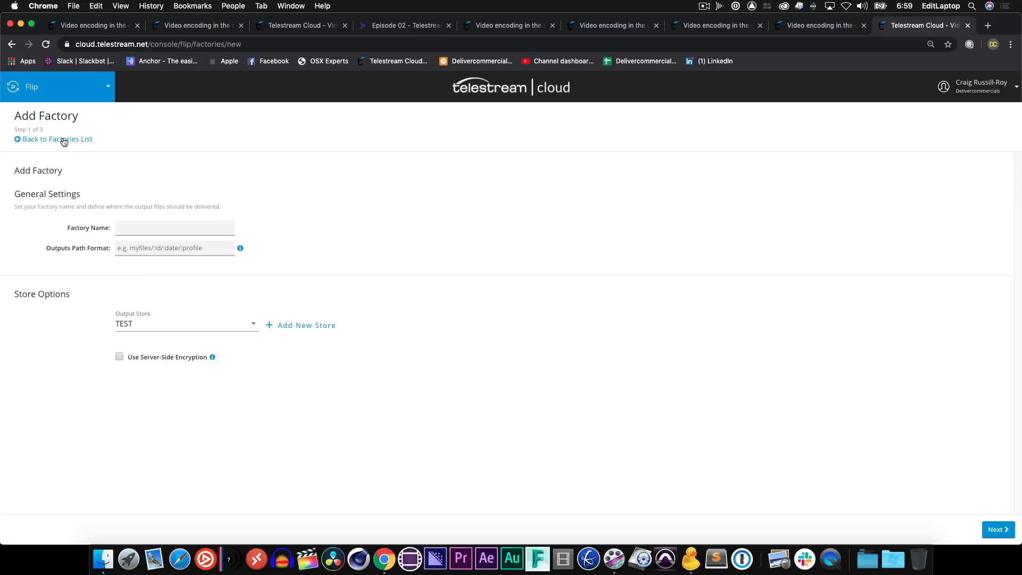
Open the data store management page from the account menu.
left_click(64, 139)
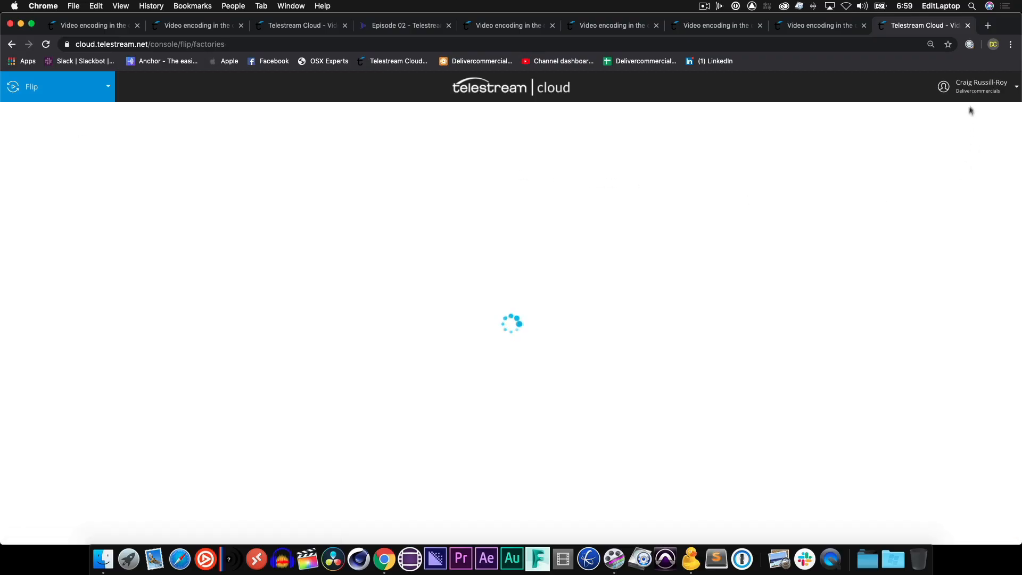
left_click(981, 88)
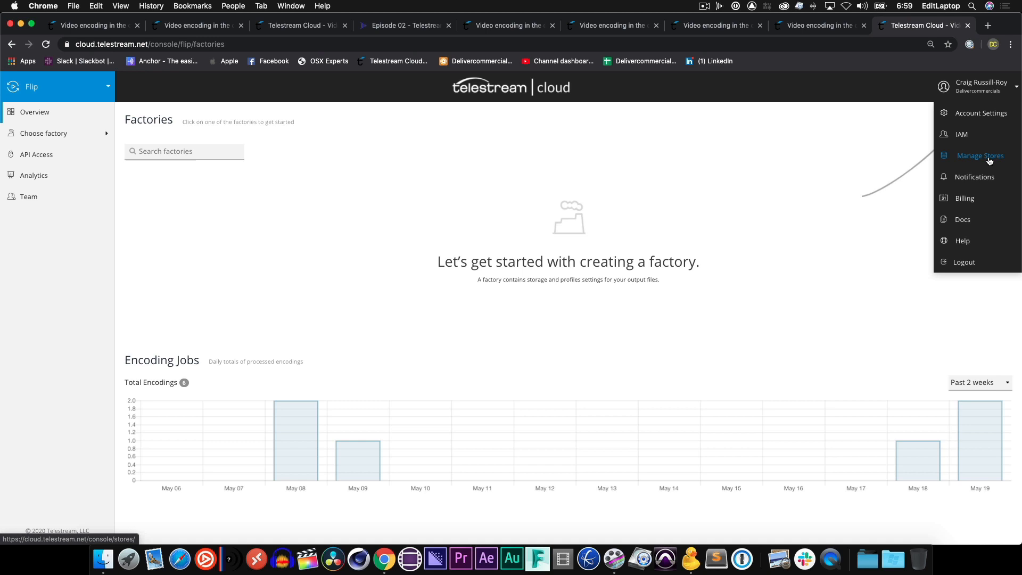
left_click(988, 158)
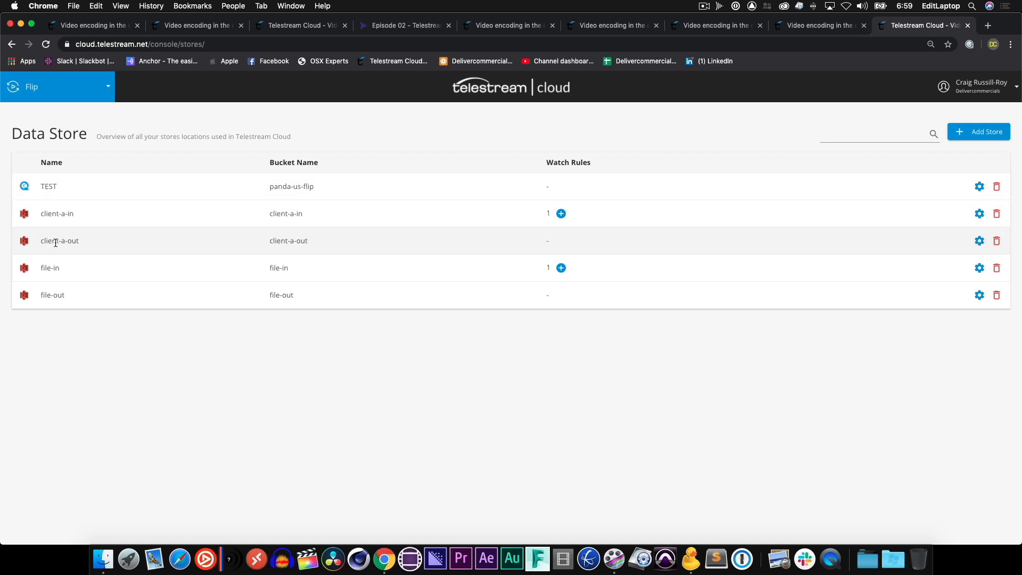
Open the add-store form, review the fields for each storage type, and return to the stores list without adding one.
left_click(972, 132)
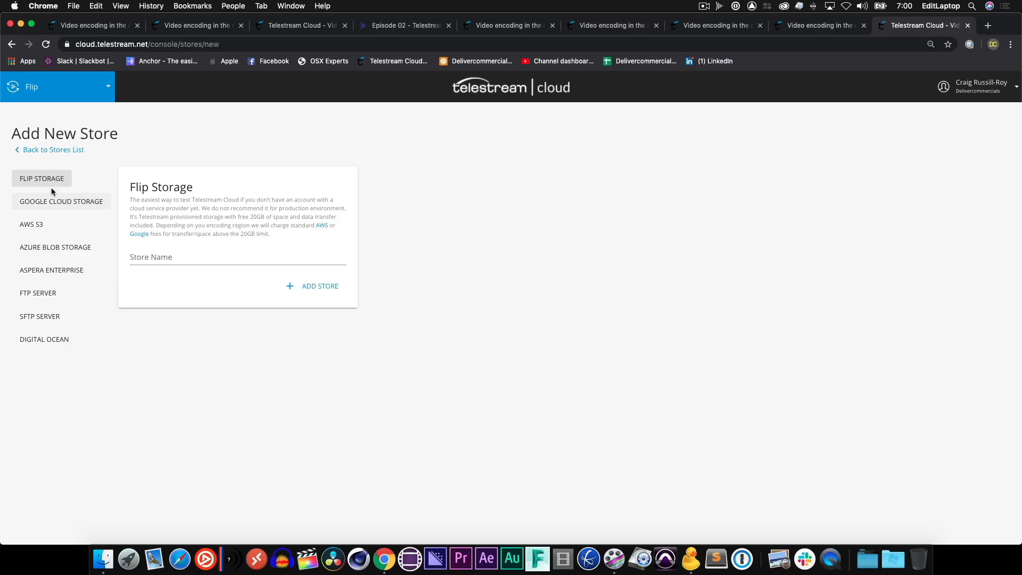
left_click(55, 182)
left_click(87, 207)
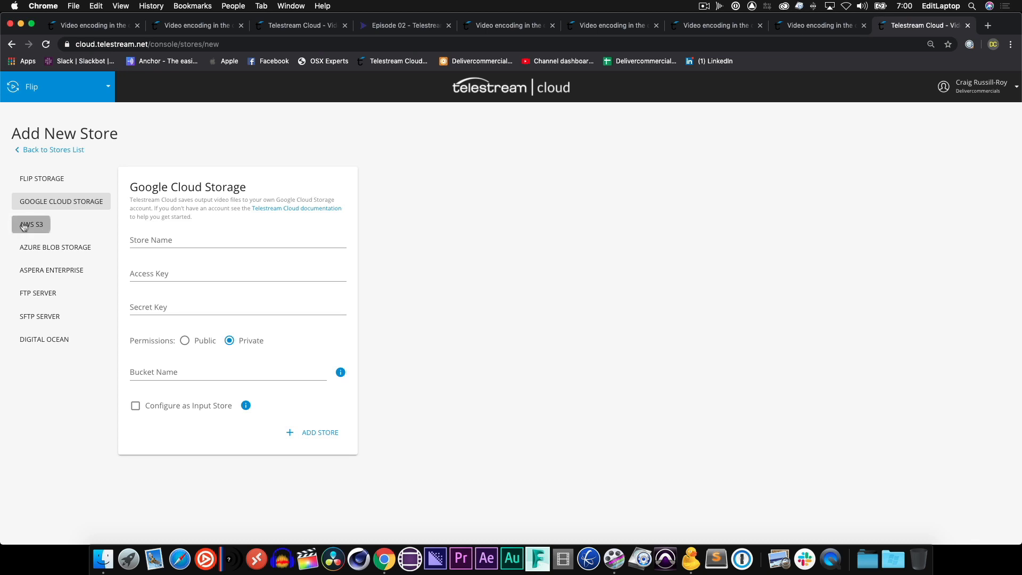
left_click(27, 224)
left_click(43, 247)
left_click(46, 270)
left_click(39, 292)
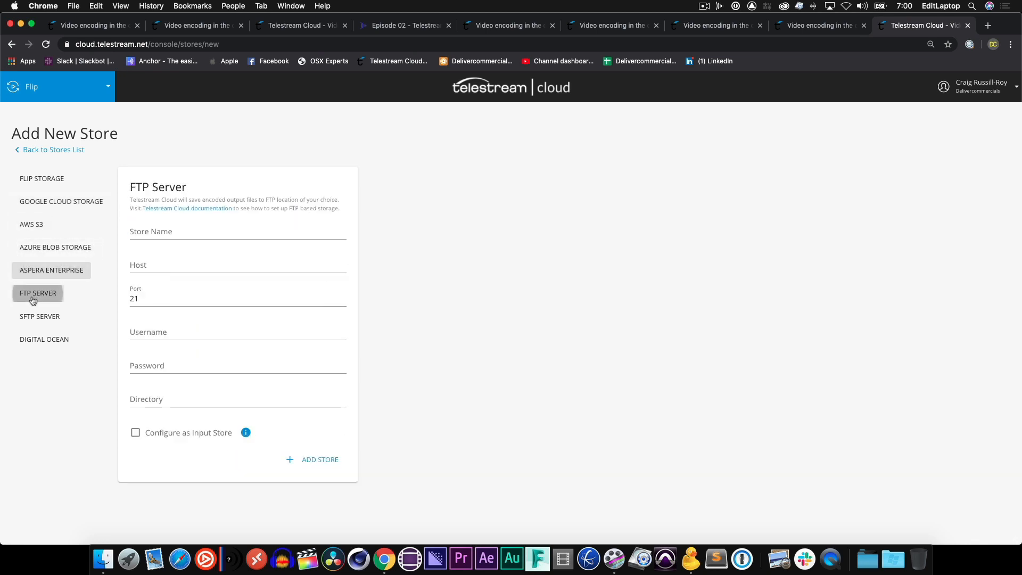
left_click(38, 319)
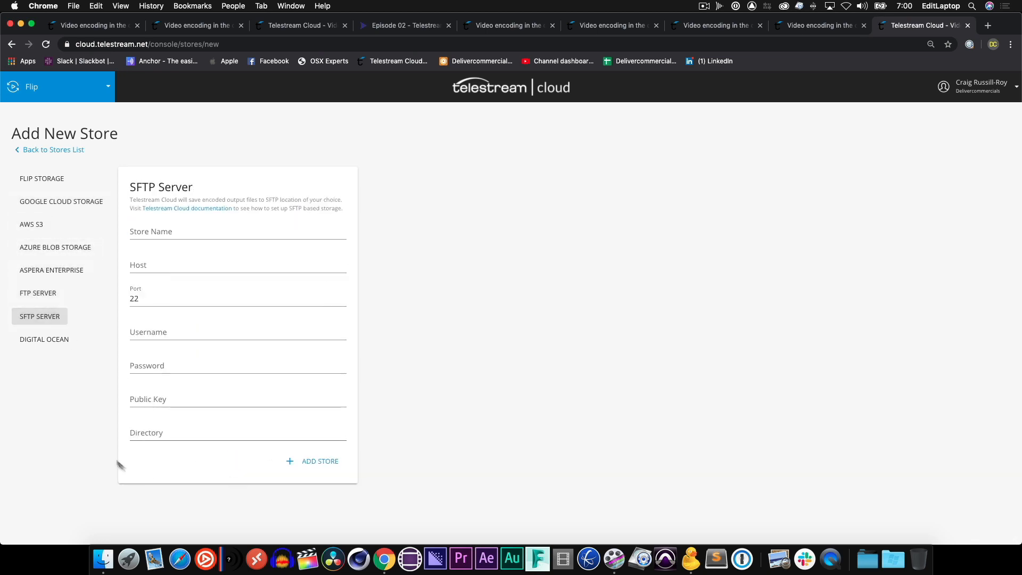
left_click(45, 341)
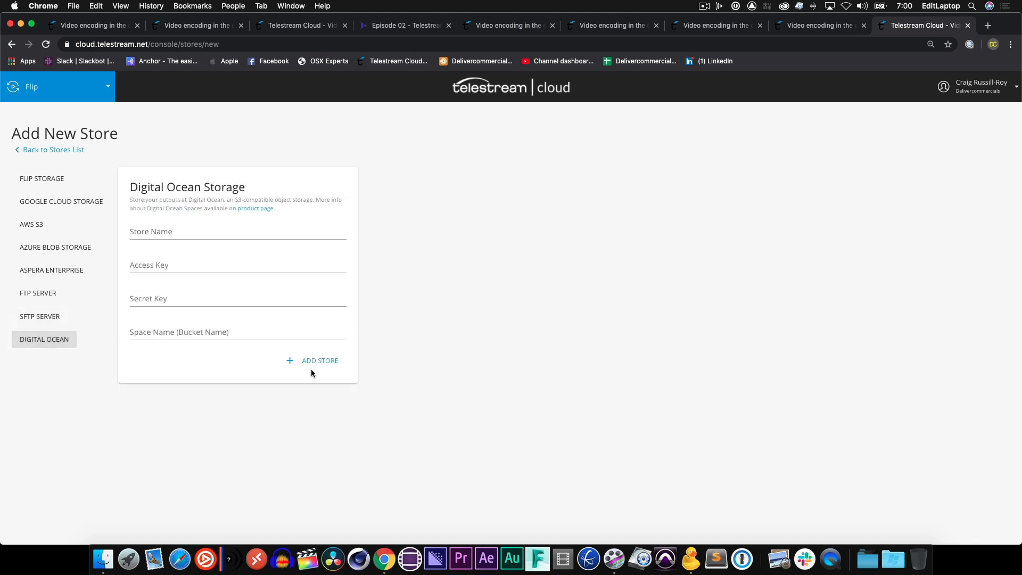
left_click(69, 150)
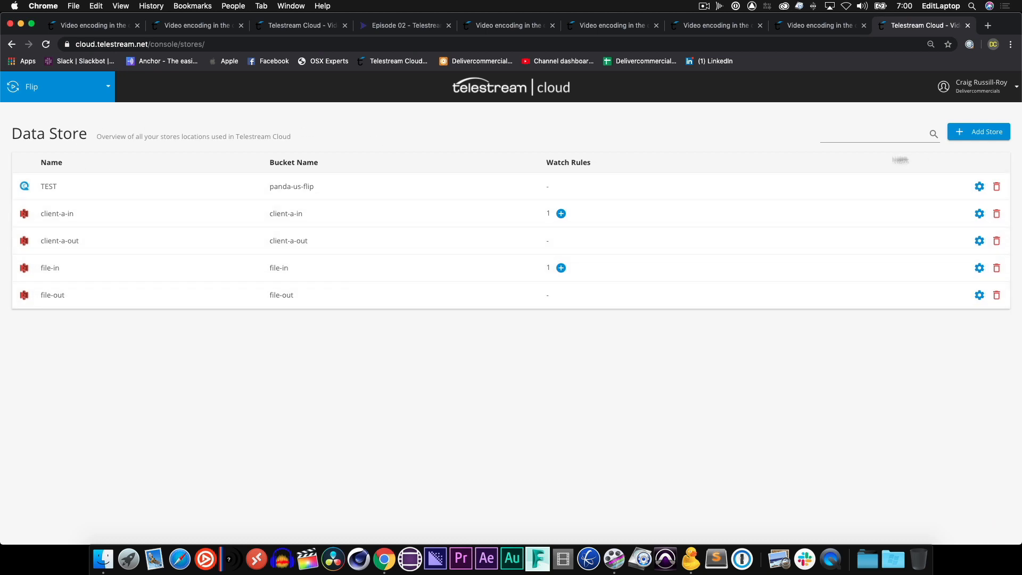
Switch to the Flip factories overview and start a new factory named craig-client-a.
left_click(32, 95)
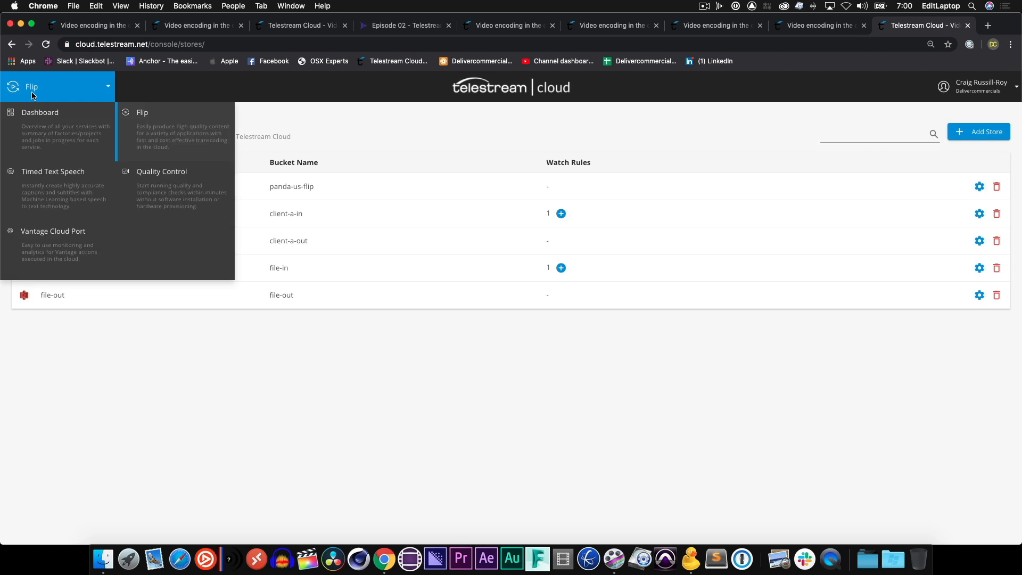
left_click(168, 132)
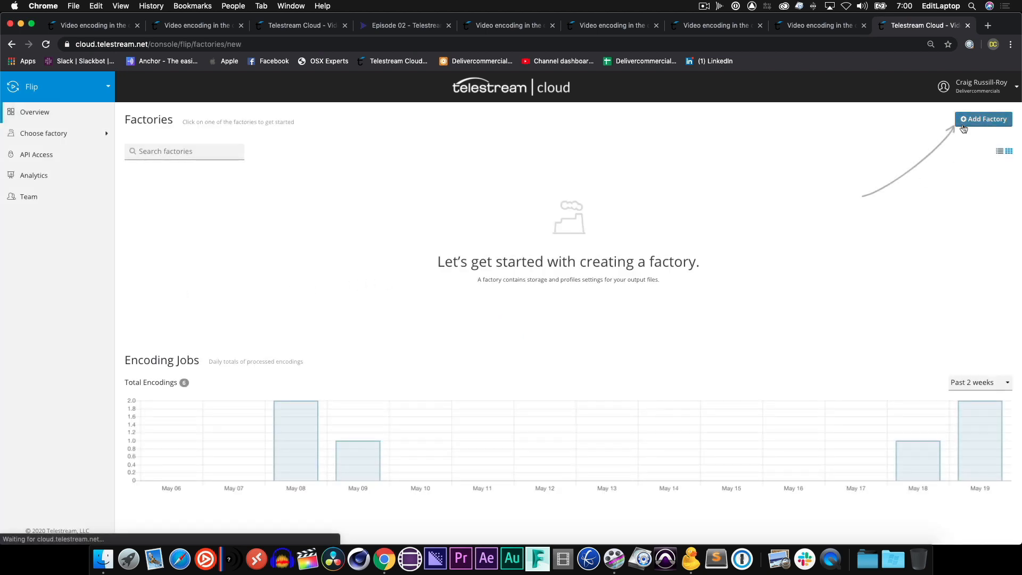
left_click(979, 119)
left_click(172, 233)
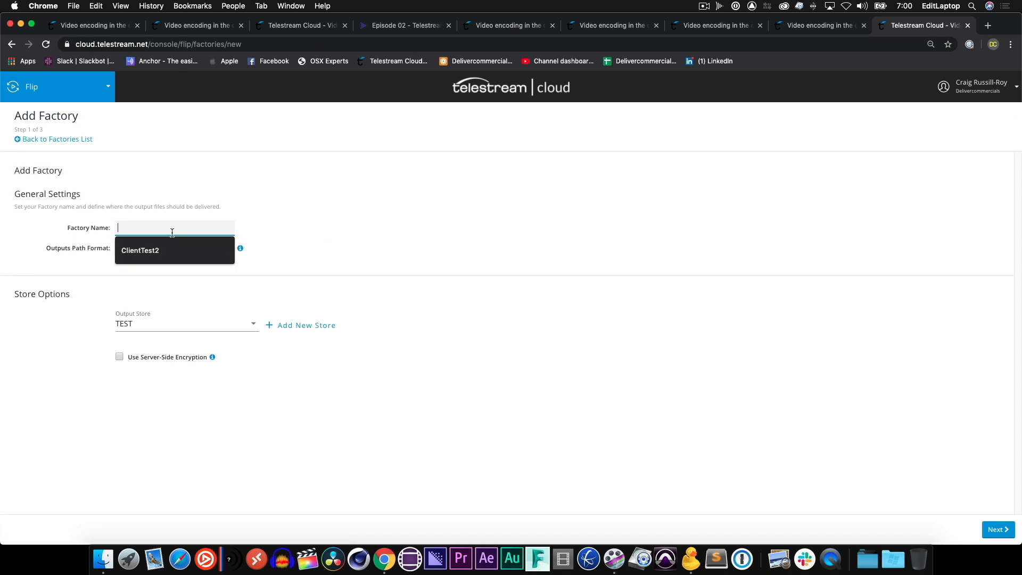
type("craig-client-a")
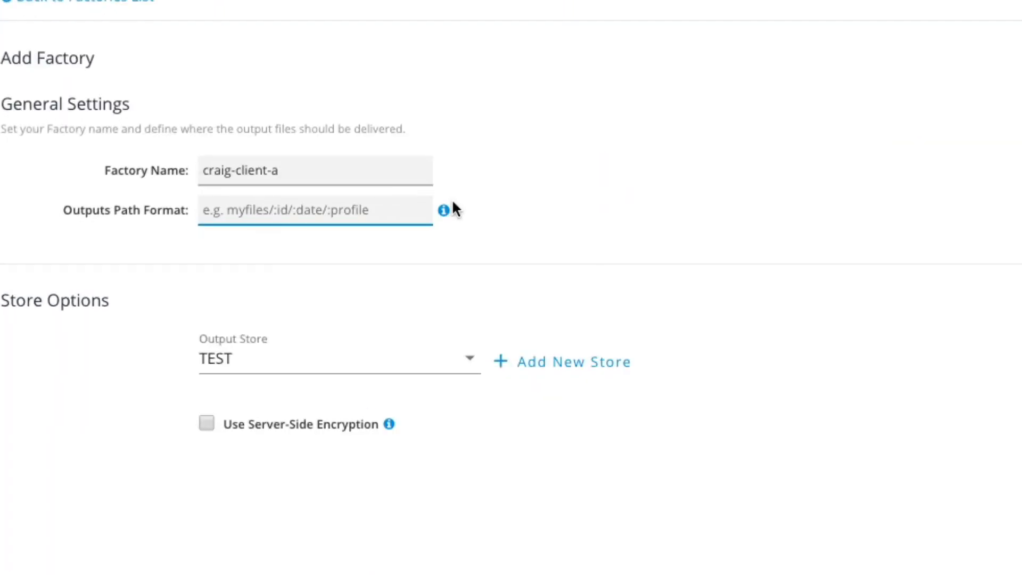
Set the factory's outputs path format to :original_client-a.
mouse_move(242, 250)
type(":original_client-a")
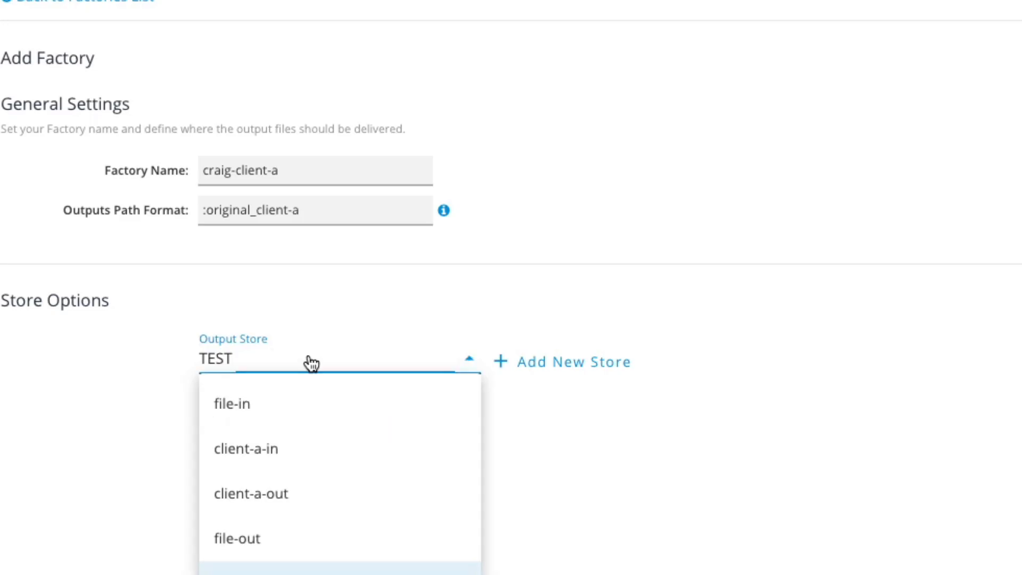
Choose client-a-out as the output store and continue to the output formats step.
left_click(314, 498)
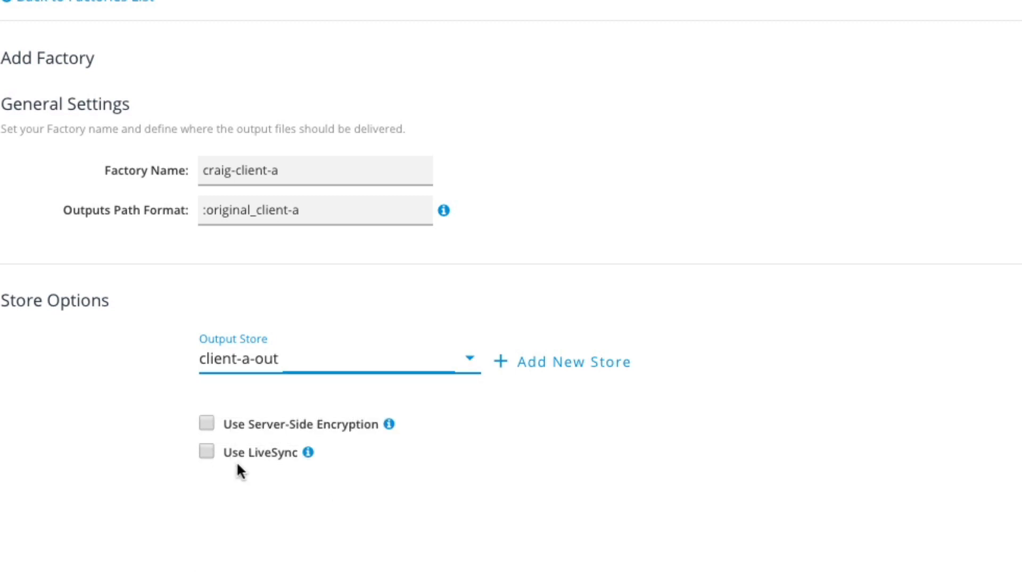
left_click(204, 457)
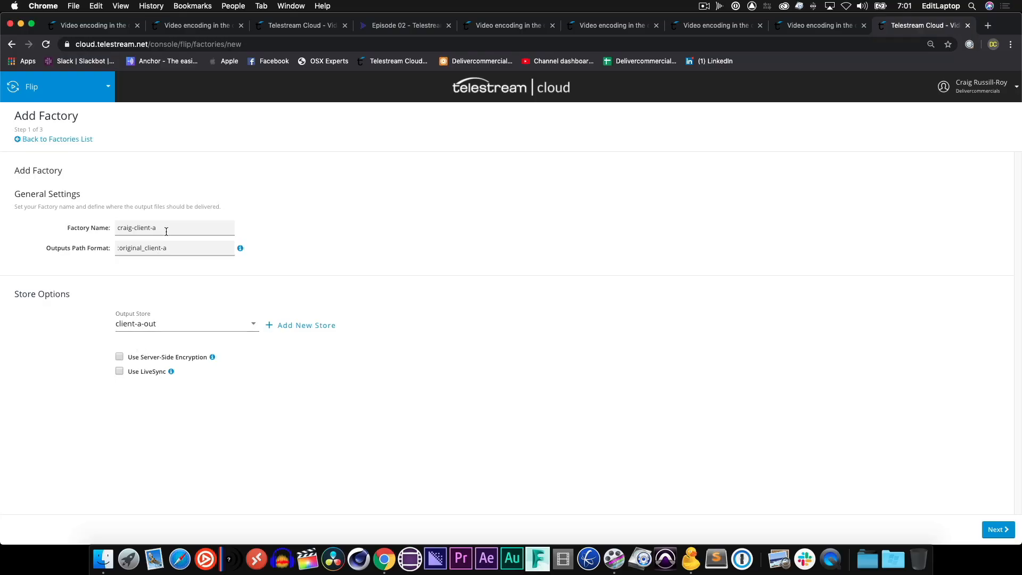
left_click(997, 529)
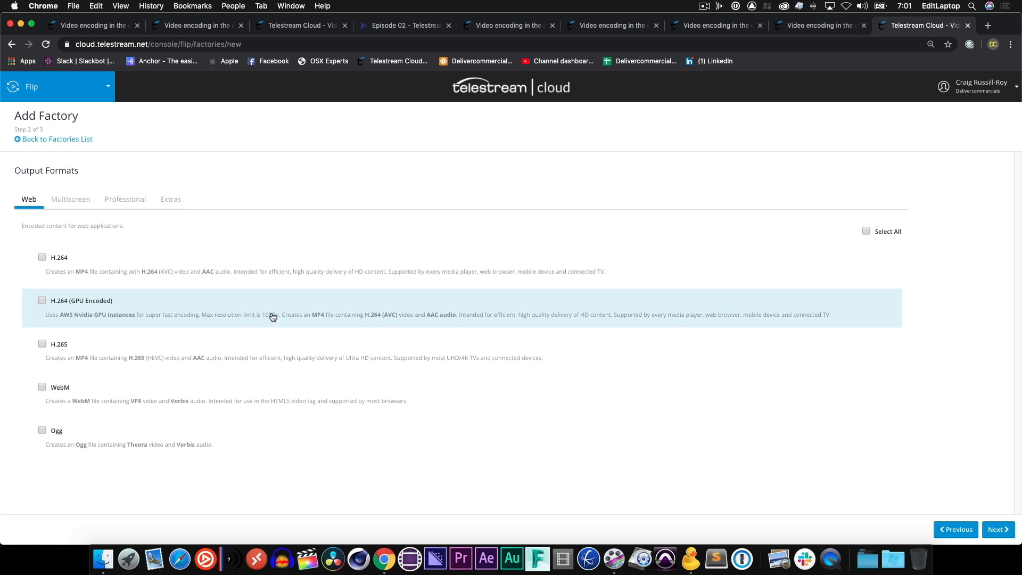
Browse the Web, Multiscreen, Professional and Extras output format categories.
left_click(78, 207)
left_click(124, 201)
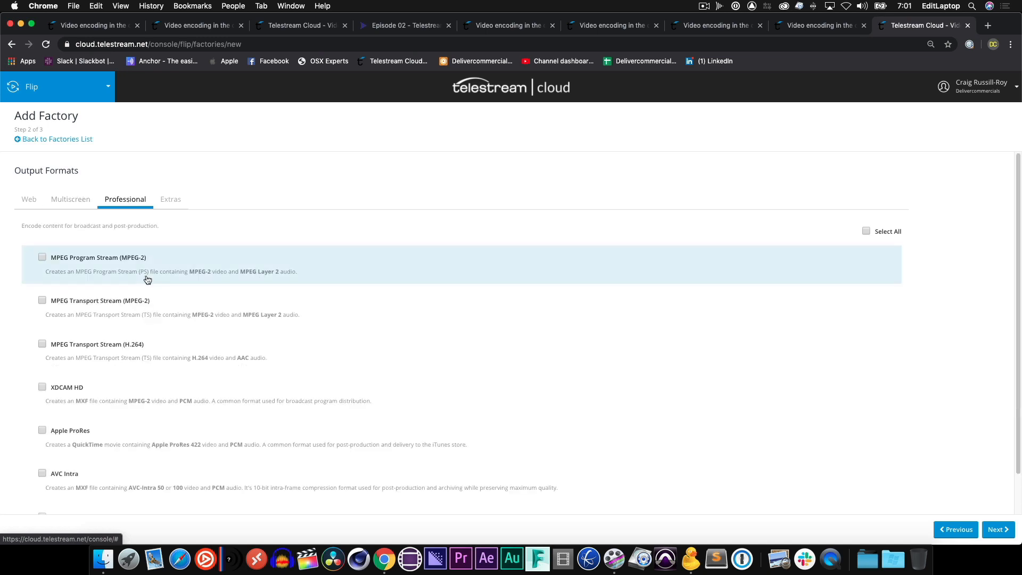
scroll(145, 278, "down", 3)
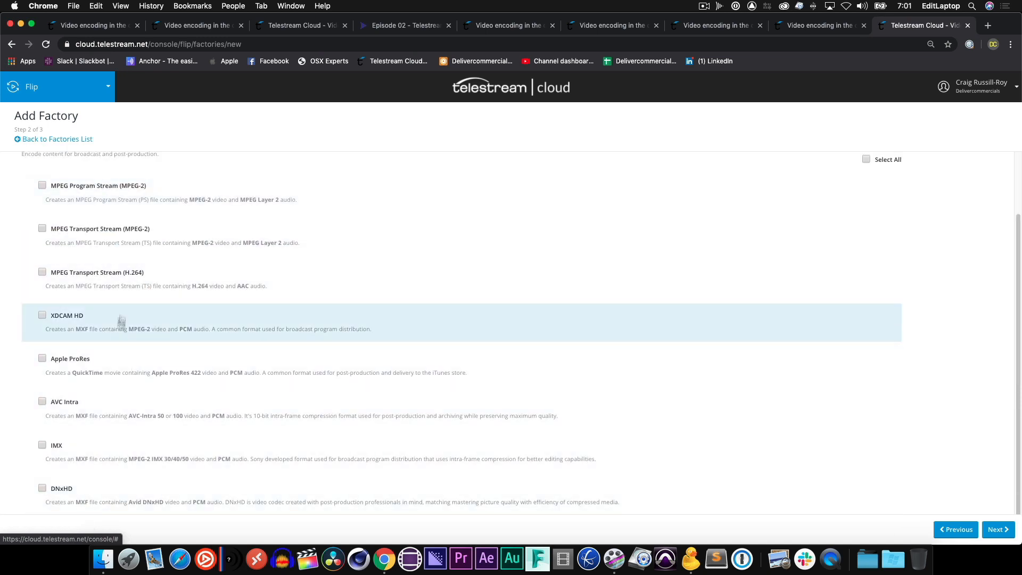
scroll(61, 214, "up", 3)
left_click(30, 199)
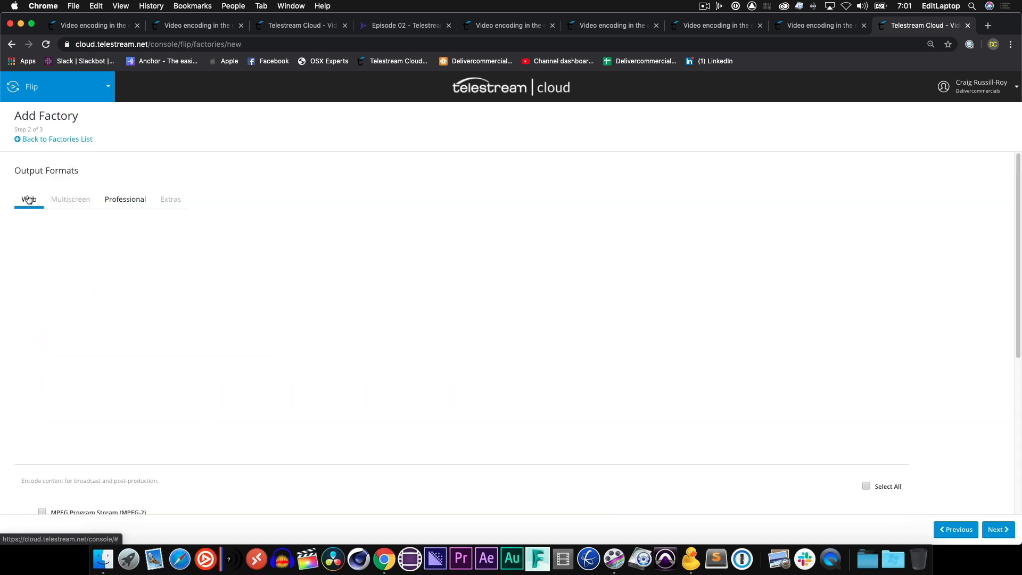
left_click(81, 198)
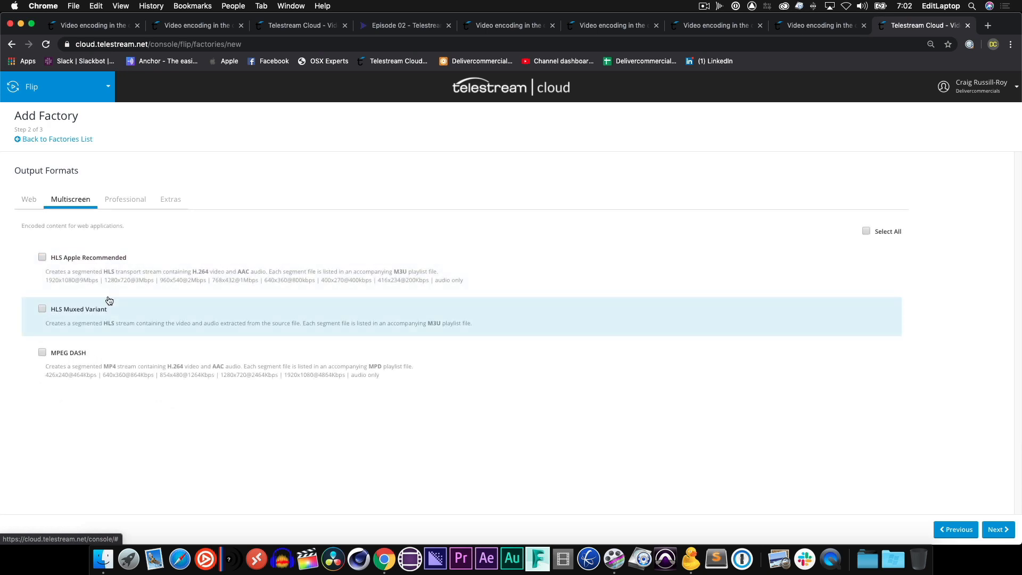
left_click(175, 195)
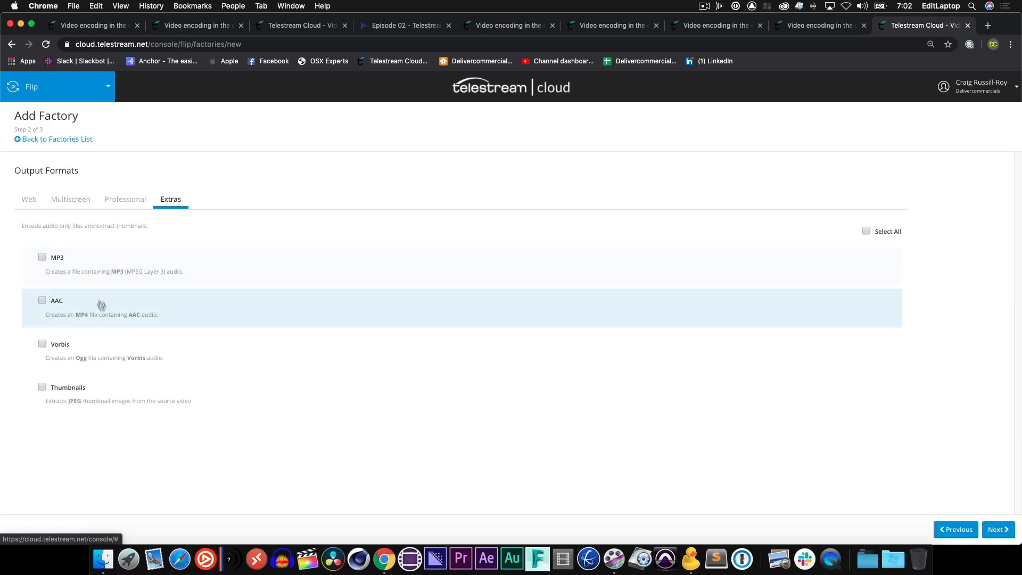
left_click(30, 200)
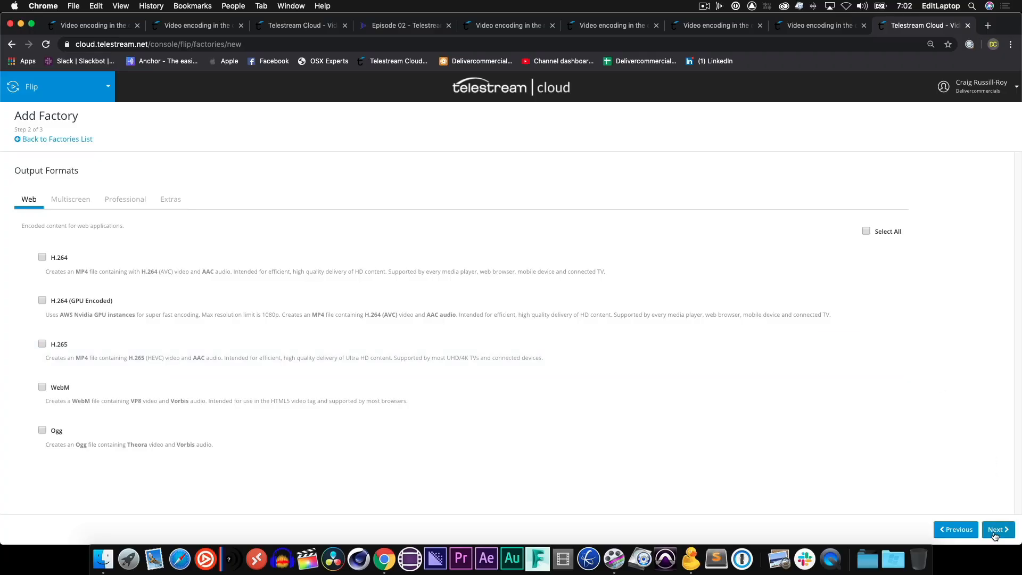
Select the H.264 web output format and finish creating the factory.
left_click(994, 533)
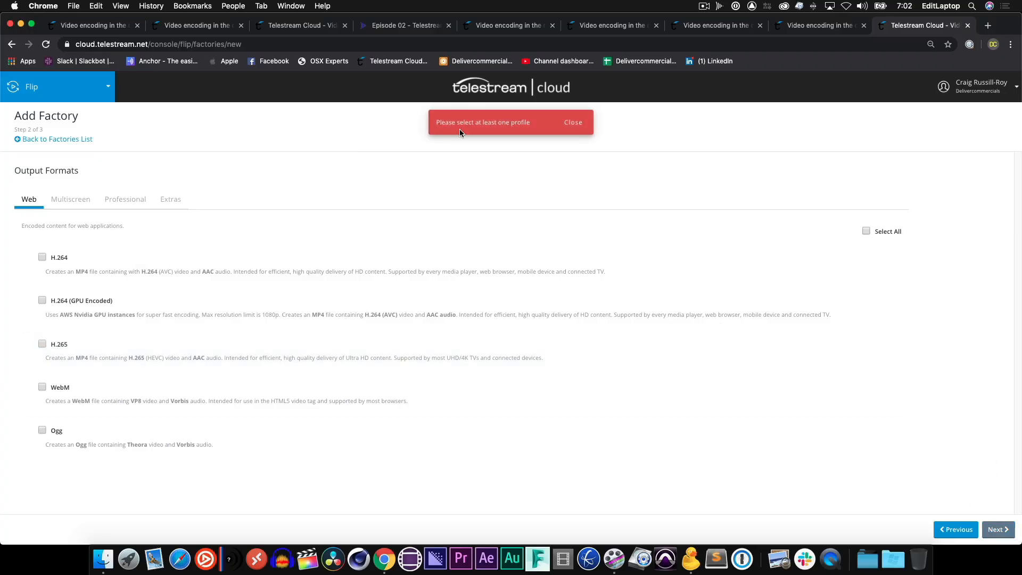
left_click(573, 123)
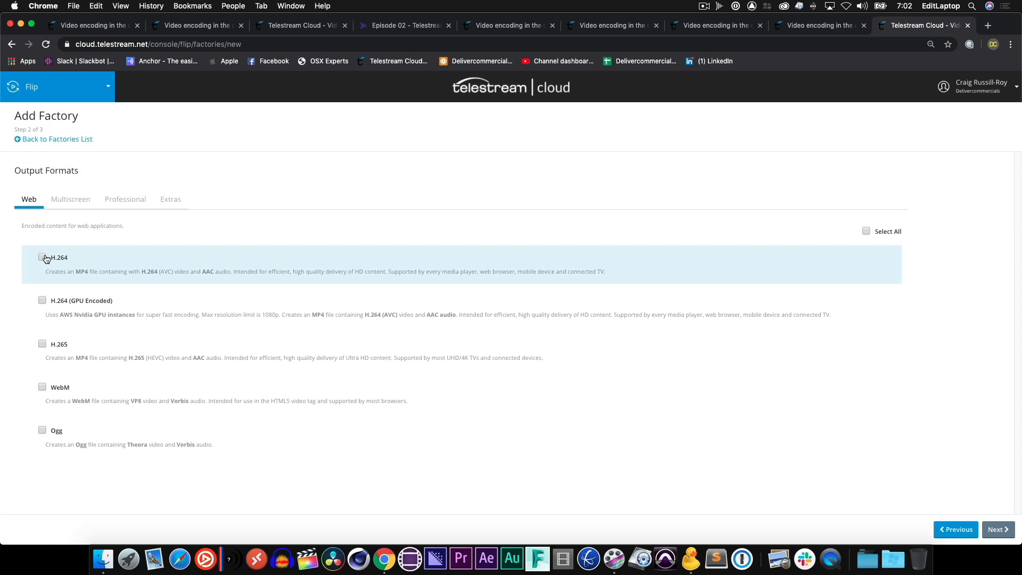
left_click(998, 529)
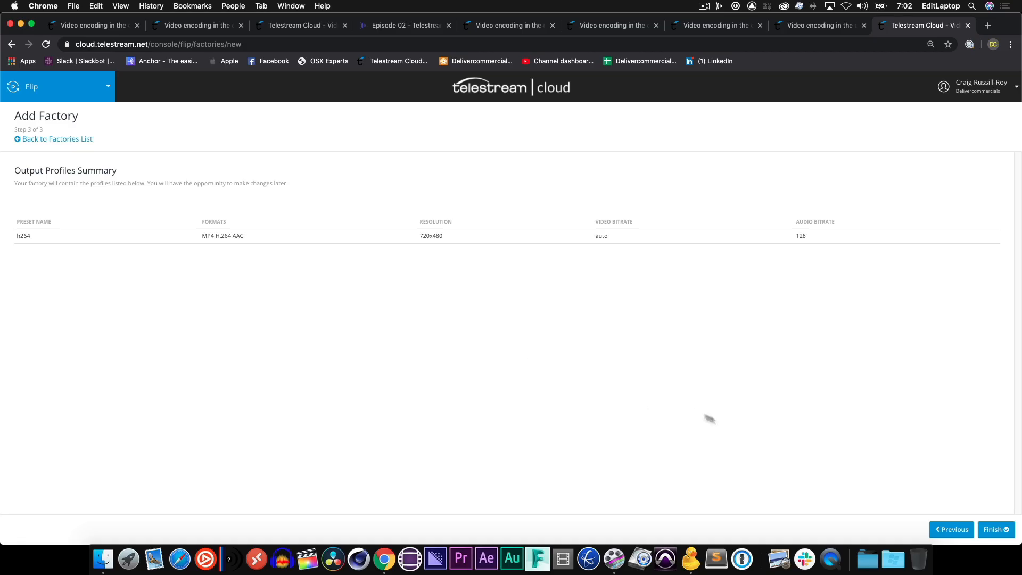
left_click(1001, 535)
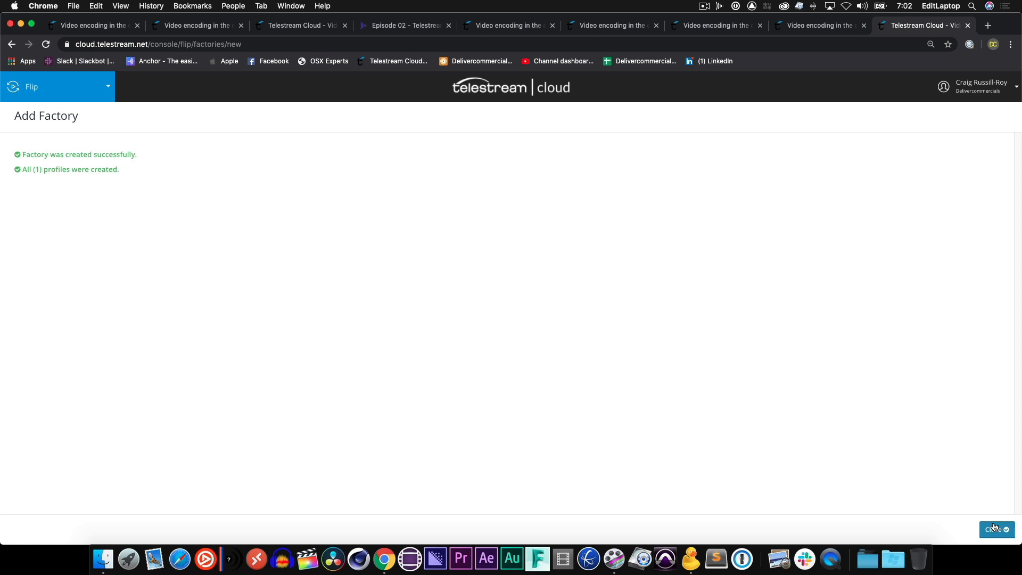
left_click(994, 527)
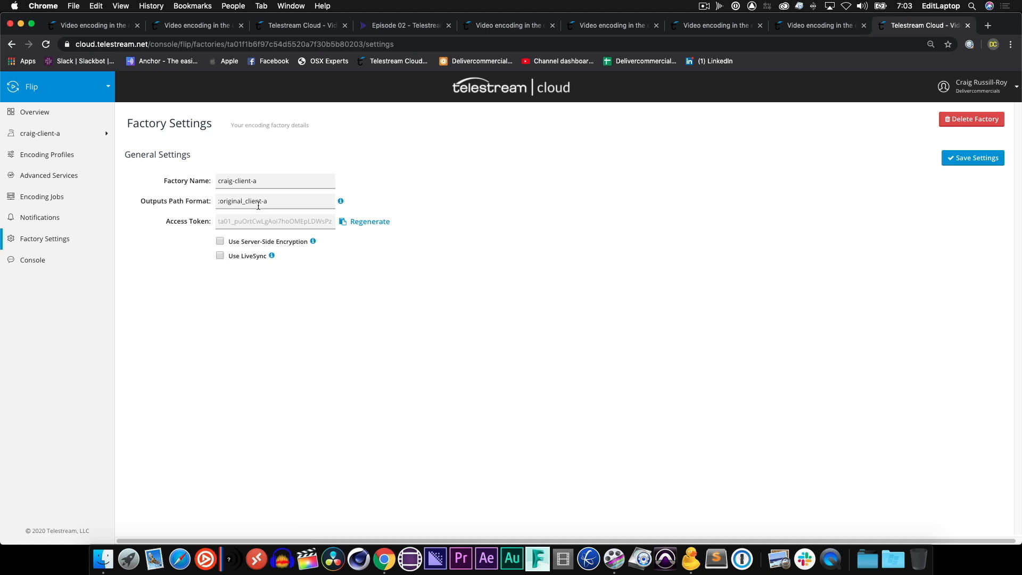
Open the factory's h264 encoding profile and rename it craig-client-a.
left_click(69, 156)
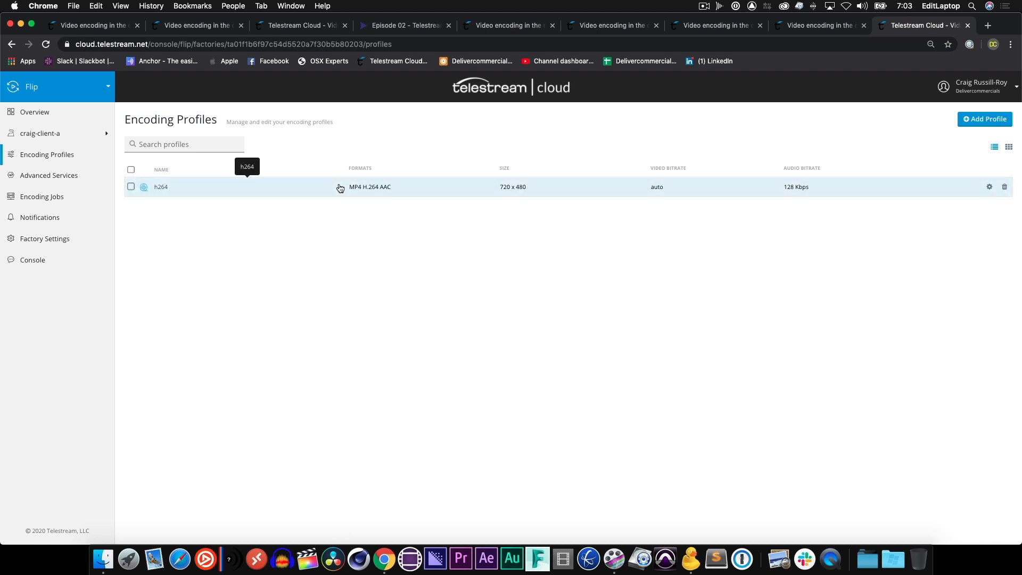
left_click(340, 188)
double_click(254, 196)
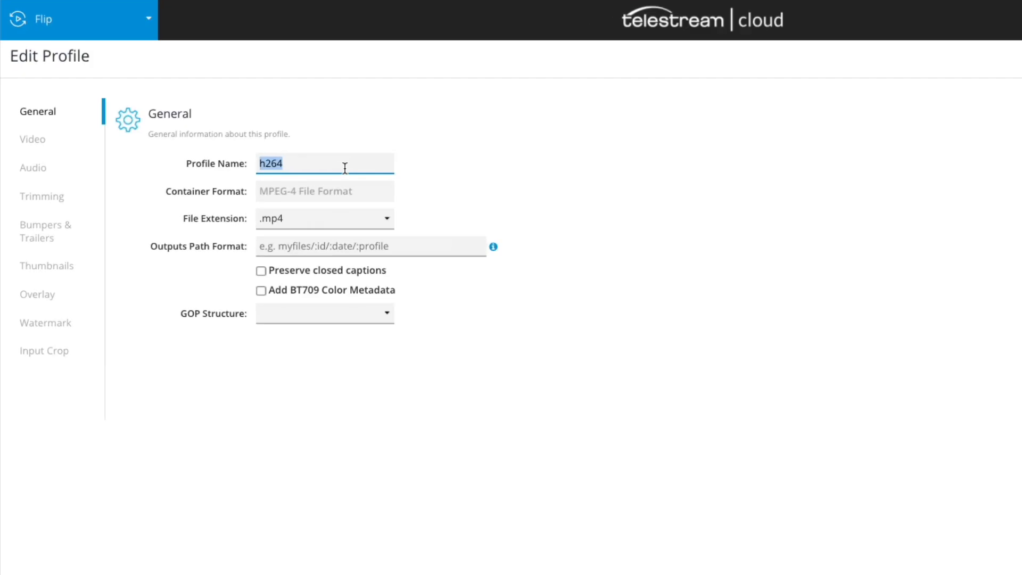
type("crai")
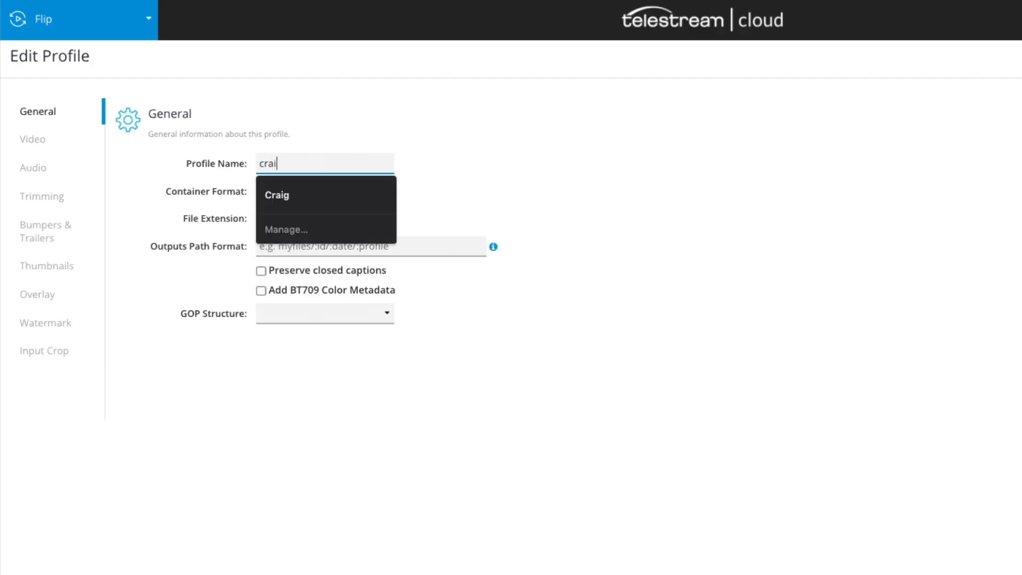
type("g-clie")
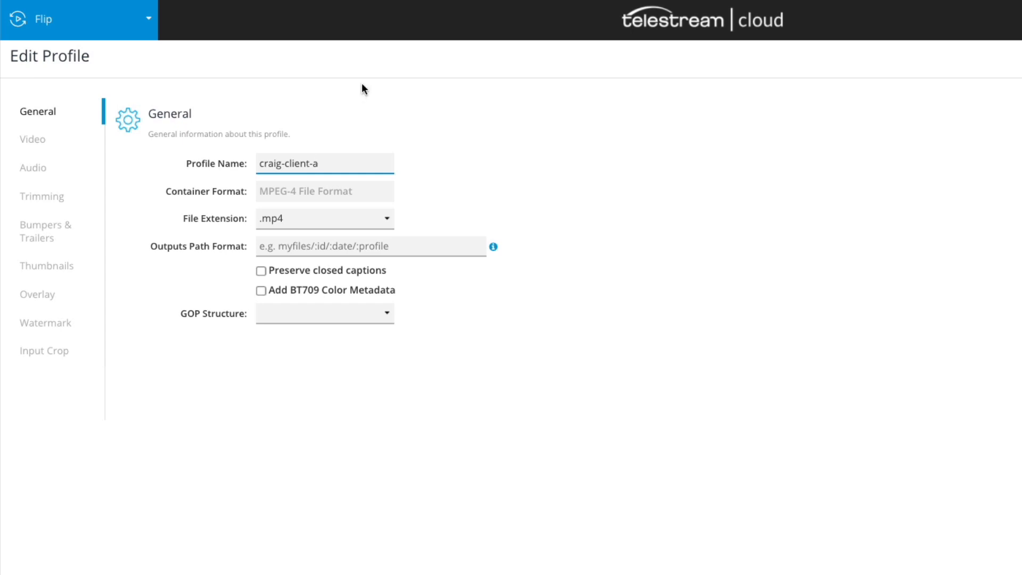
type("nt-a")
Set the outputs path format to :original_client-a, enable preserved closed captions and BT709 colour metadata, and set GOP structure IBBPBBPBB.
left_click(372, 249)
type(":orignial")
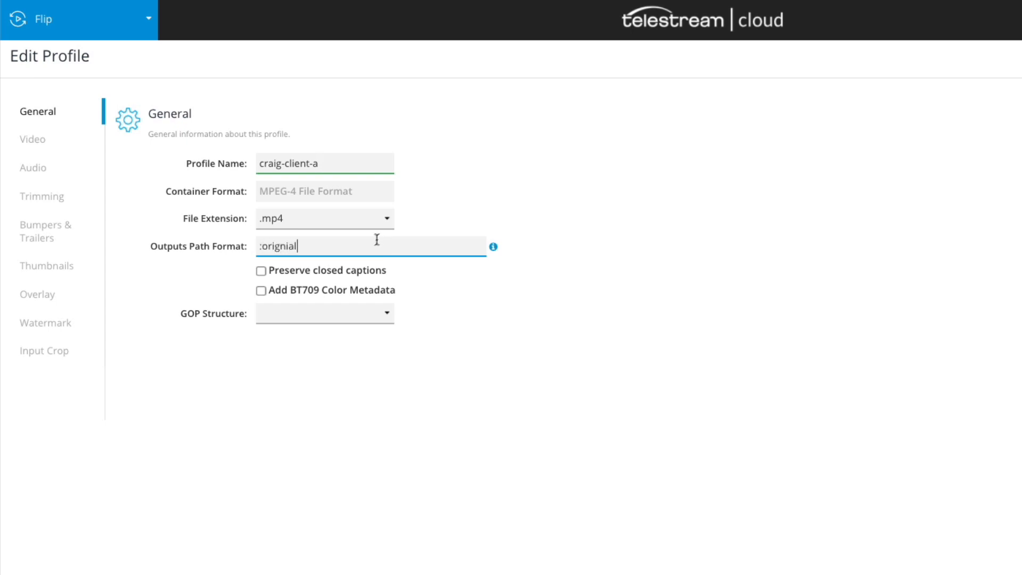
right_click(292, 246)
left_click(284, 246)
key("Tab")
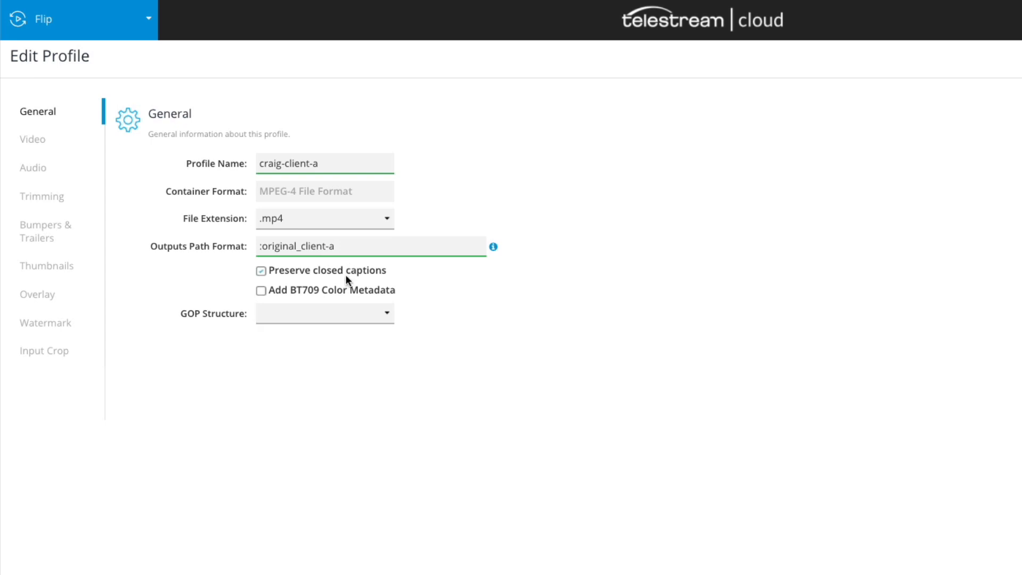
left_click(340, 289)
left_click(337, 313)
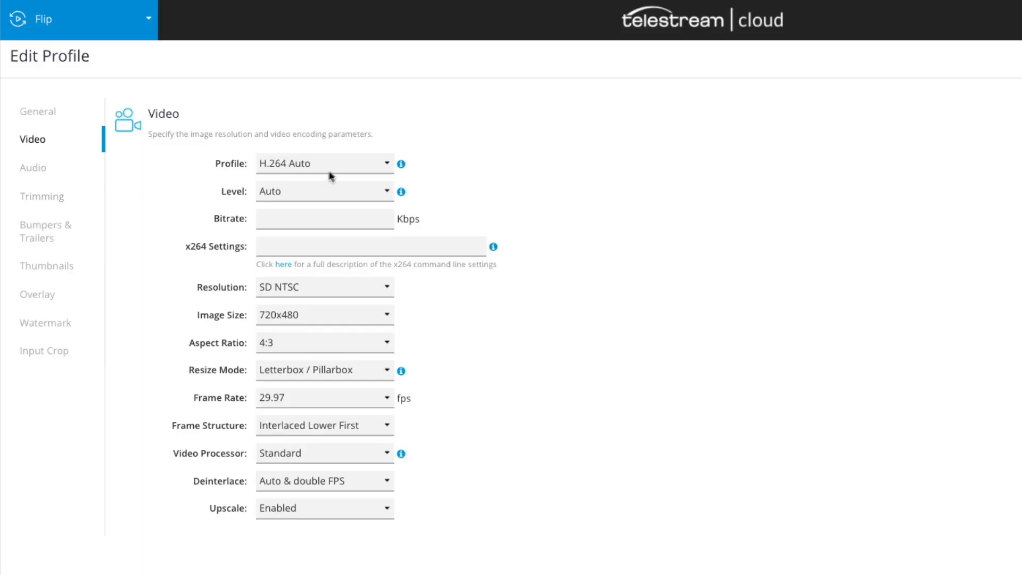
In the video settings, set the profile to H.264 High and the level to 4.1.
left_click(334, 165)
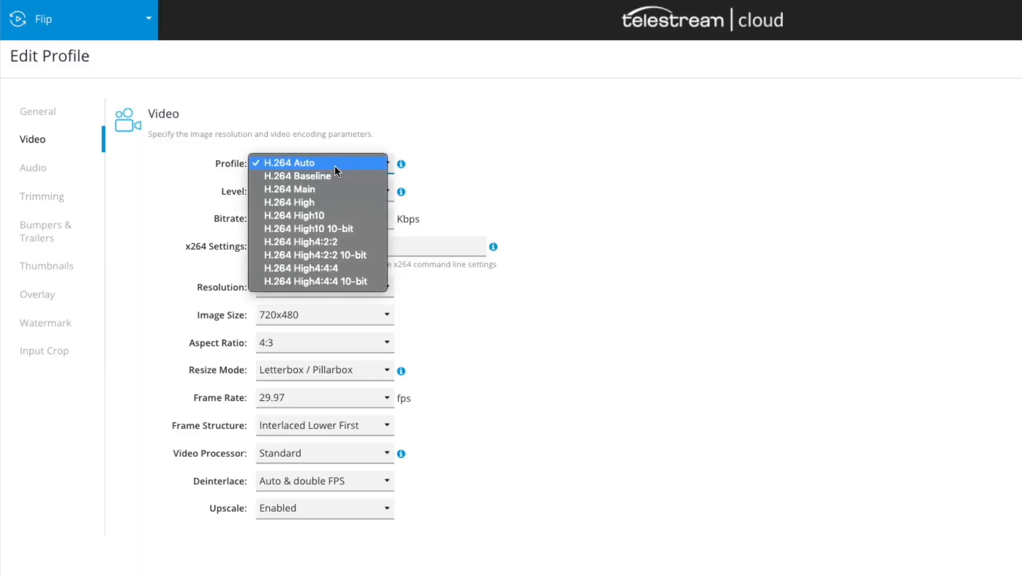
left_click(335, 202)
left_click(361, 191)
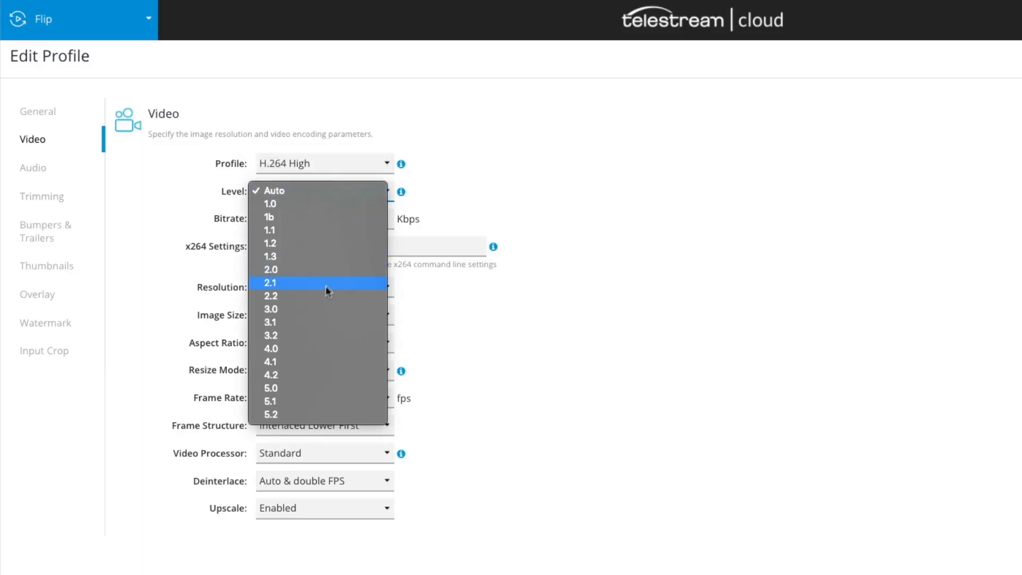
left_click(314, 363)
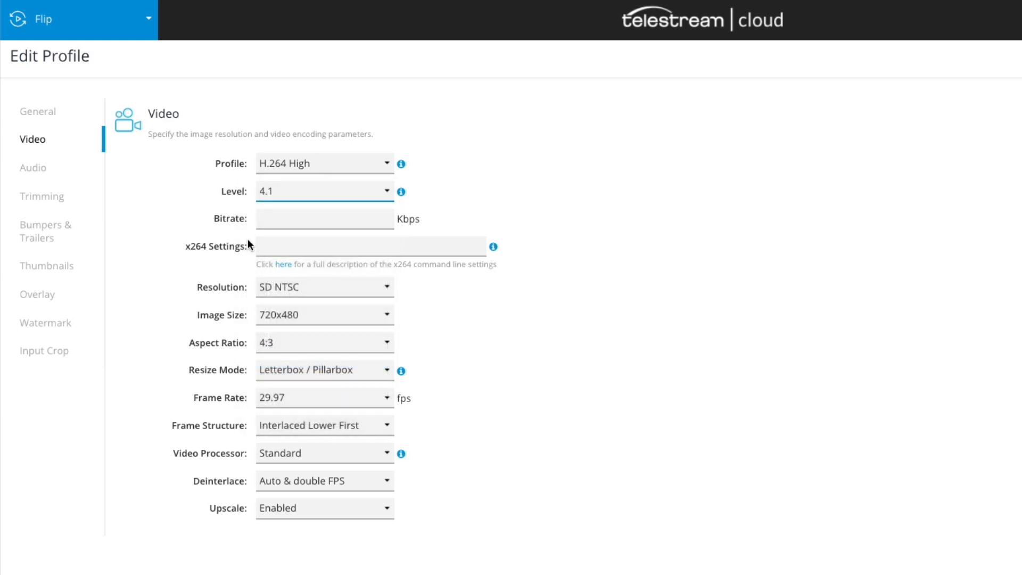
Set the resolution to HD 1080p with an image size of 1920x1080.
left_click(335, 286)
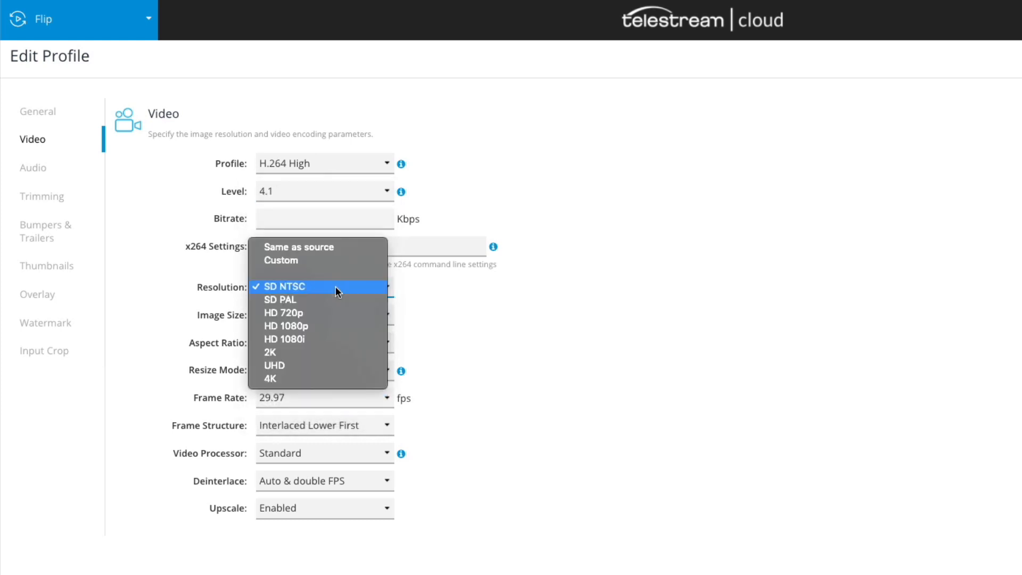
left_click(331, 326)
left_click(334, 319)
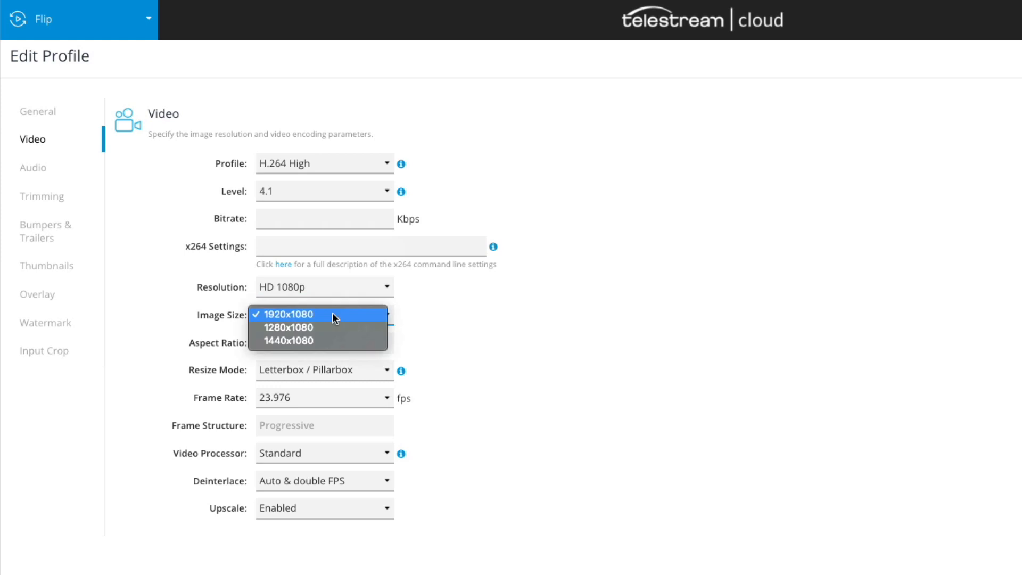
left_click(333, 314)
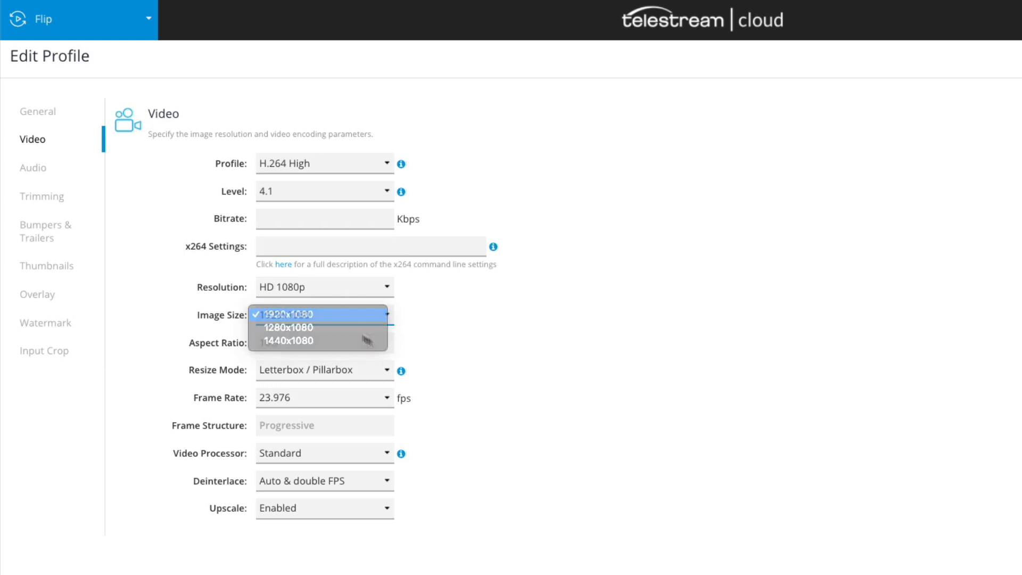
Set the frame rate to 25 fps and review the video processor choices.
left_click(306, 393)
left_click(313, 423)
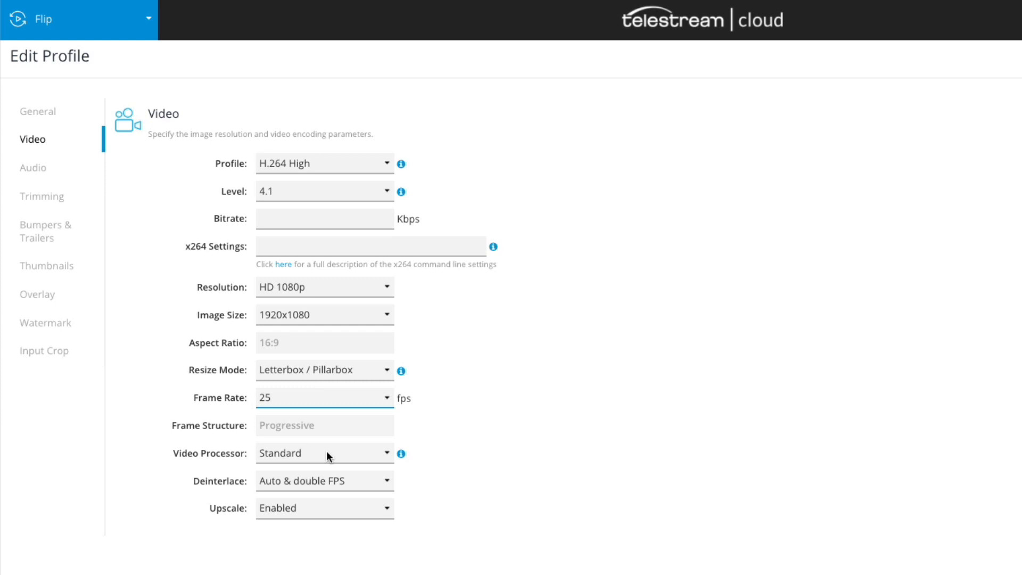
left_click(327, 451)
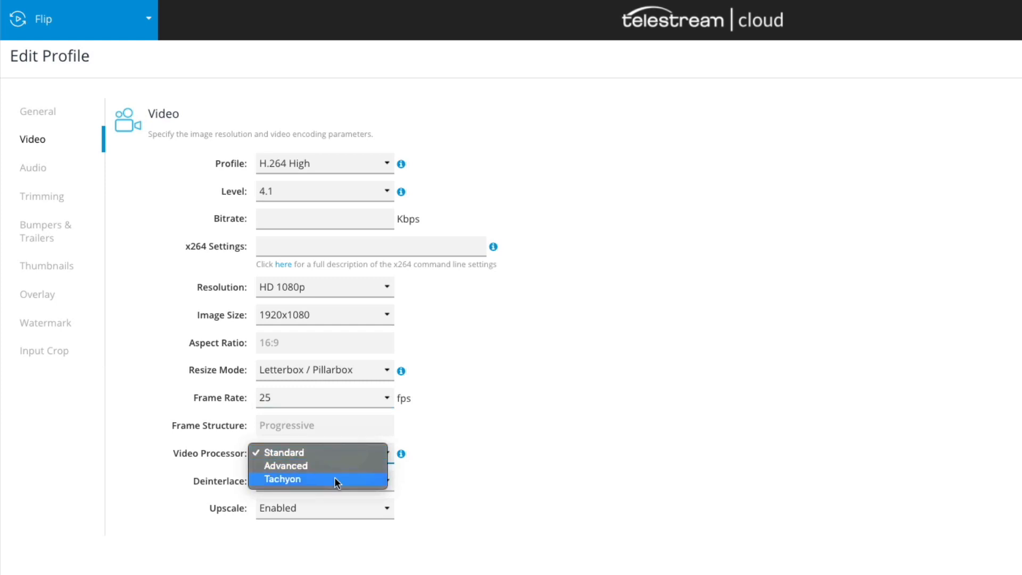
left_click(709, 411)
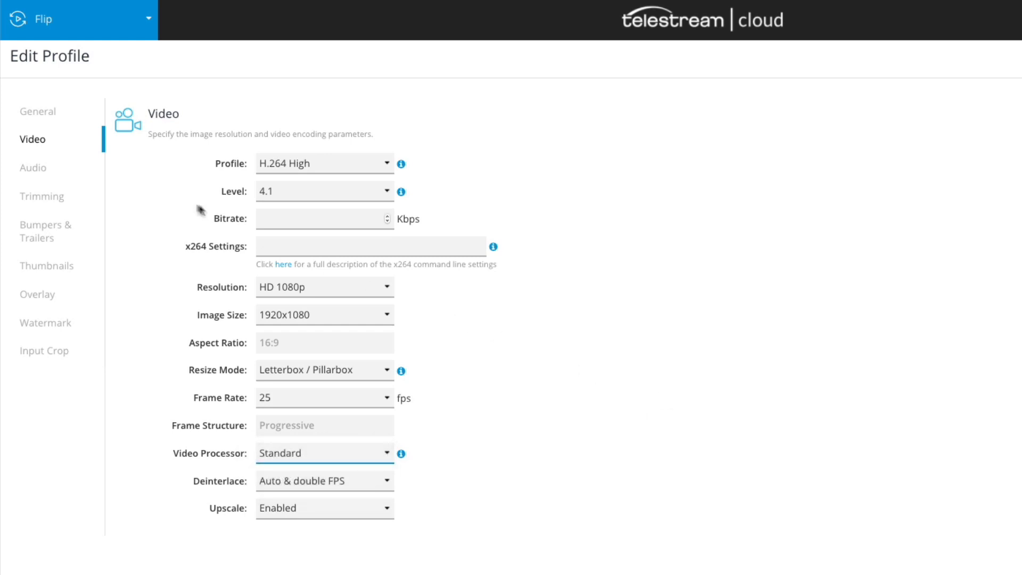
Open the audio settings and review the format and AAC profile options.
left_click(45, 168)
left_click(331, 160)
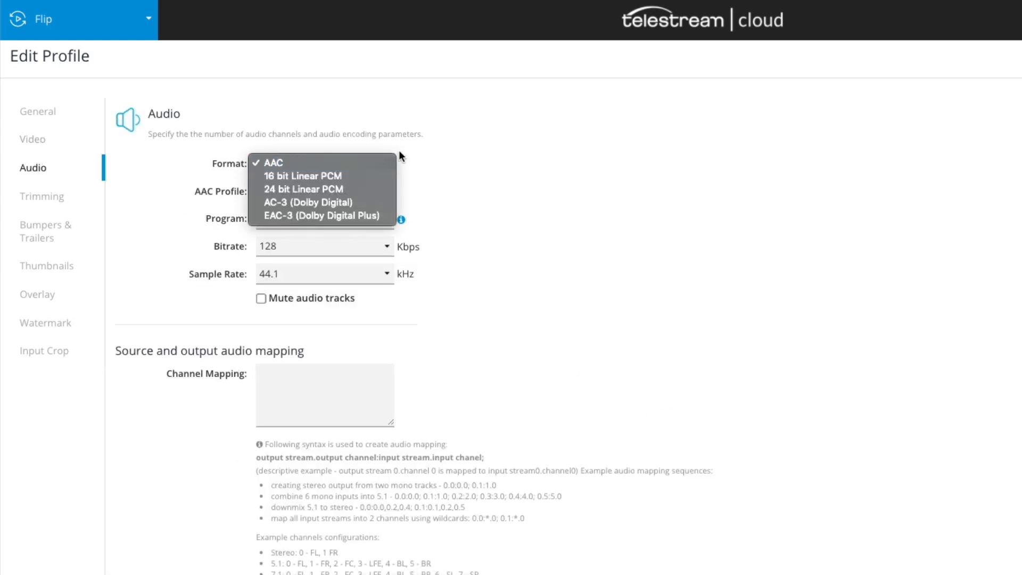
left_click(468, 164)
left_click(388, 195)
left_click(510, 205)
Set the audio program to 2.0 Stereo with a 128 Kbps bitrate and check the sample rate options.
left_click(387, 229)
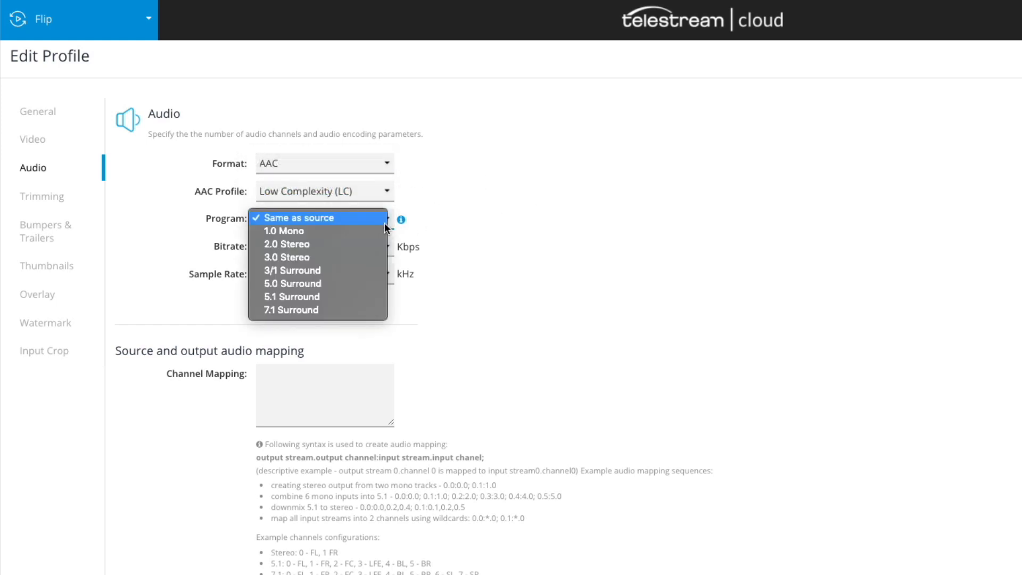
left_click(367, 242)
left_click(369, 240)
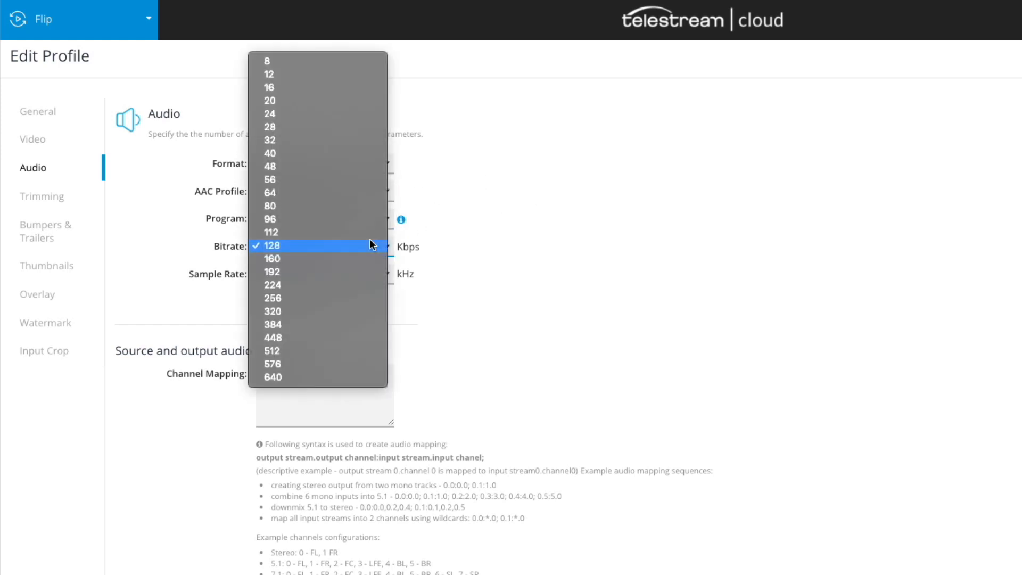
left_click(369, 245)
left_click(383, 273)
left_click(374, 278)
left_click(369, 279)
left_click(367, 286)
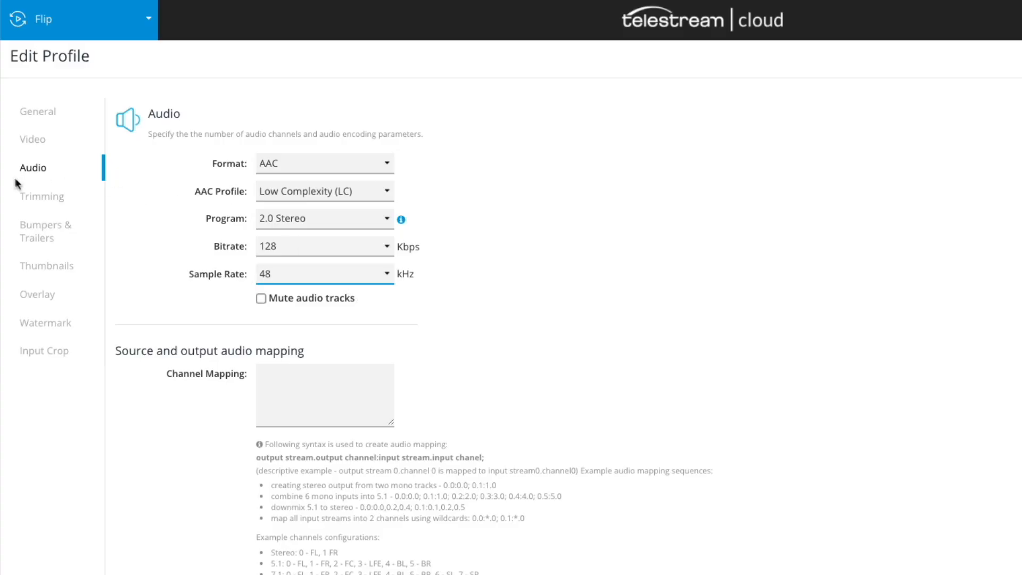
Browse the Trimming, Bumpers & Trailers, Thumbnails, Overlay, Watermark and Input Crop sections, then save the profile.
left_click(38, 196)
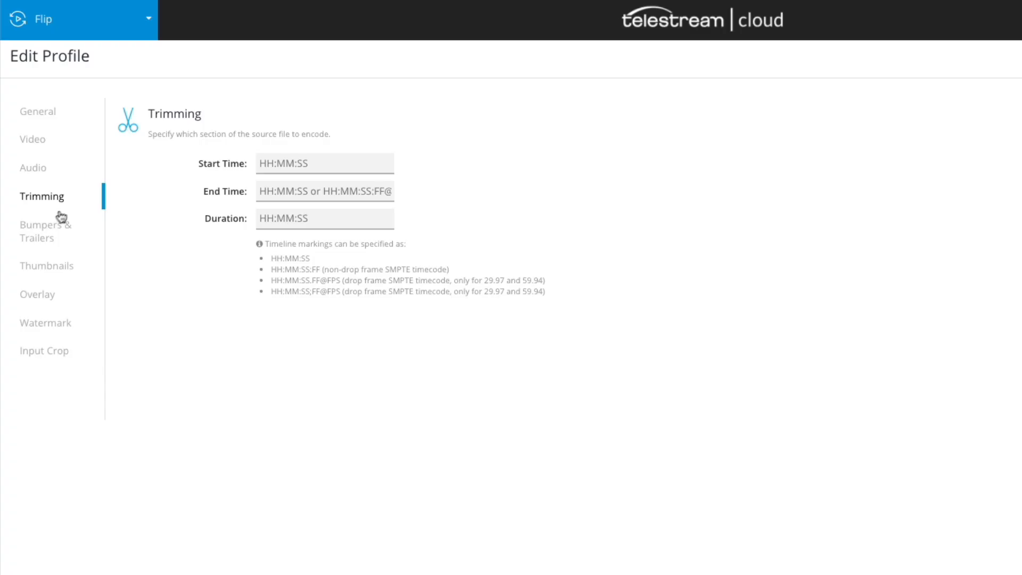
left_click(56, 225)
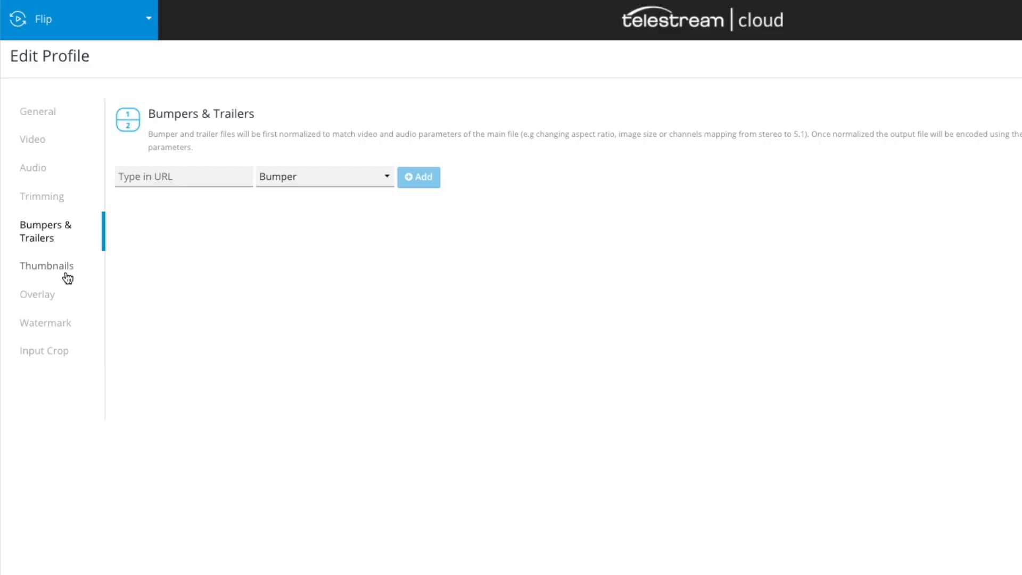
left_click(66, 269)
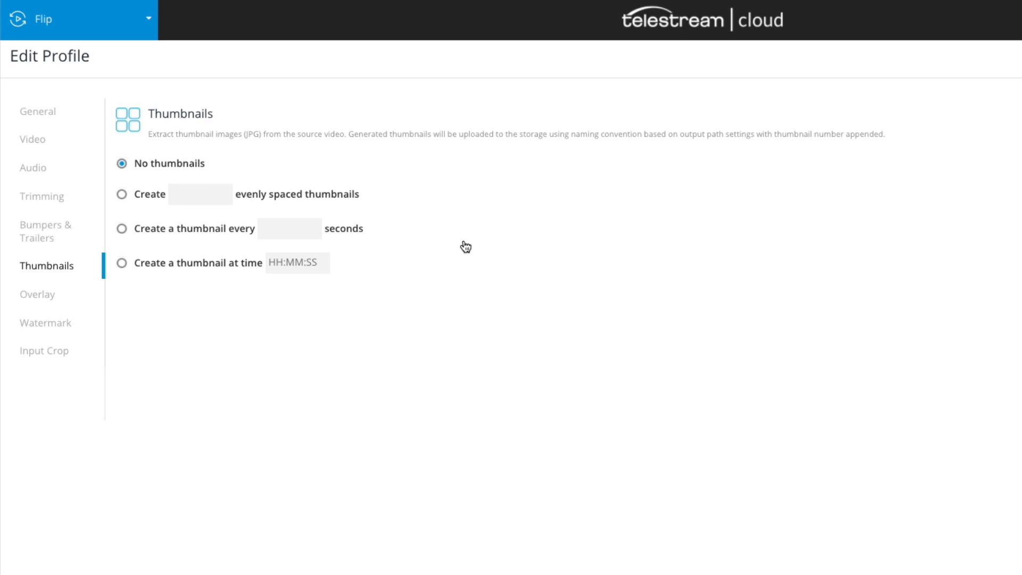
left_click(48, 301)
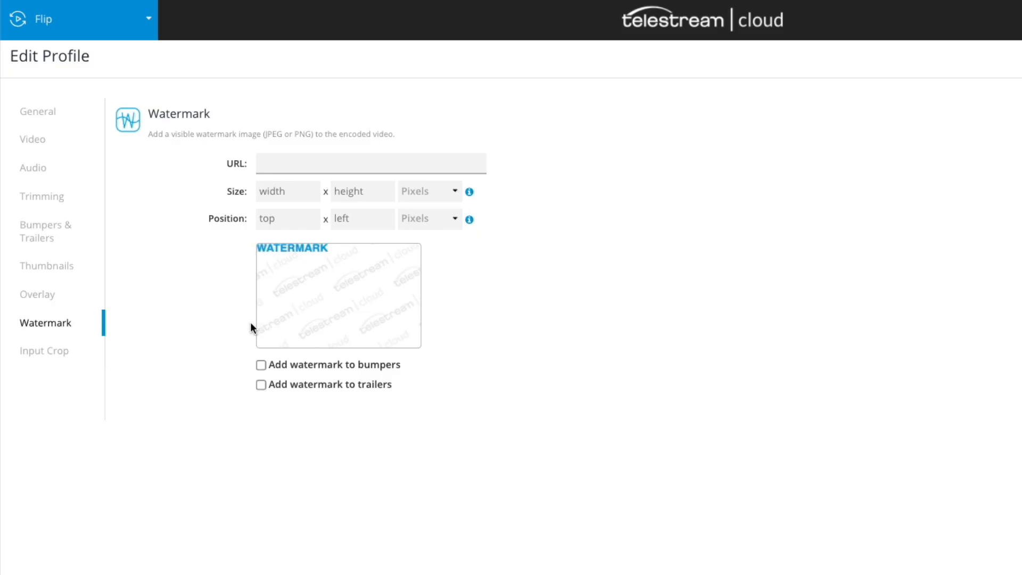
left_click(80, 350)
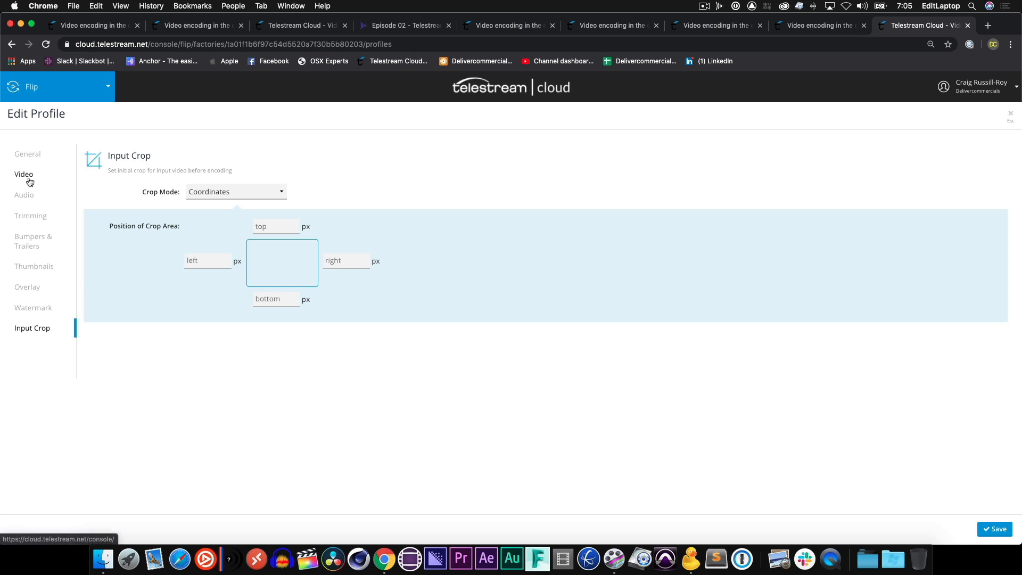
left_click(996, 531)
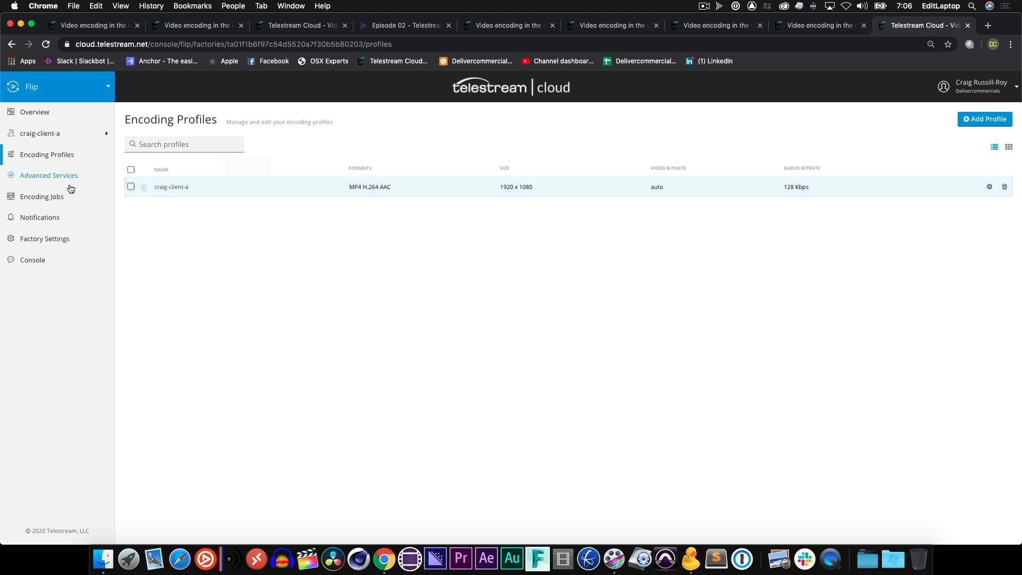
Reopen the craig-client-a profile, set the video bitrate to 100000 Kbps and save it.
left_click(199, 191)
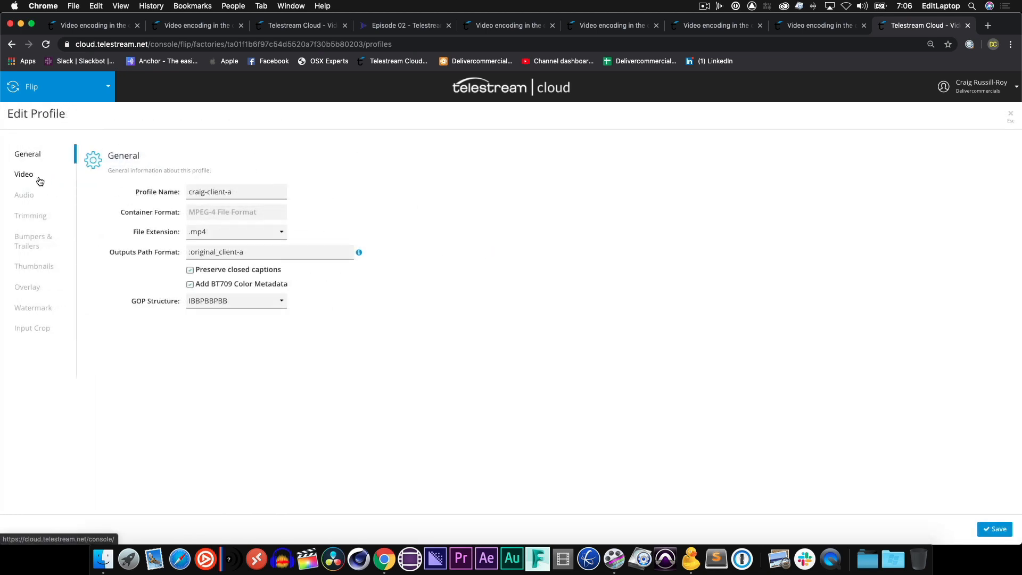
left_click(25, 175)
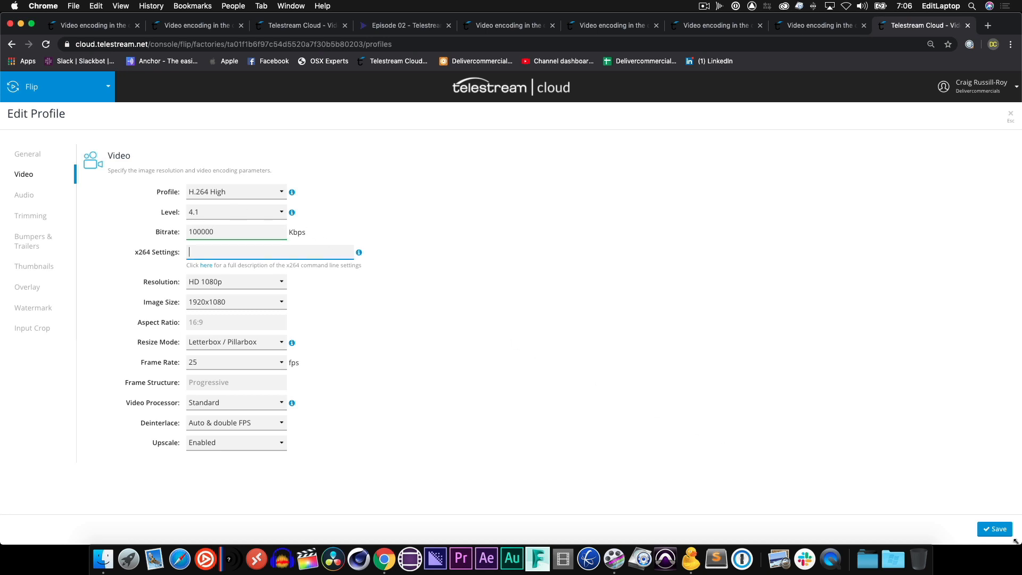
left_click(999, 529)
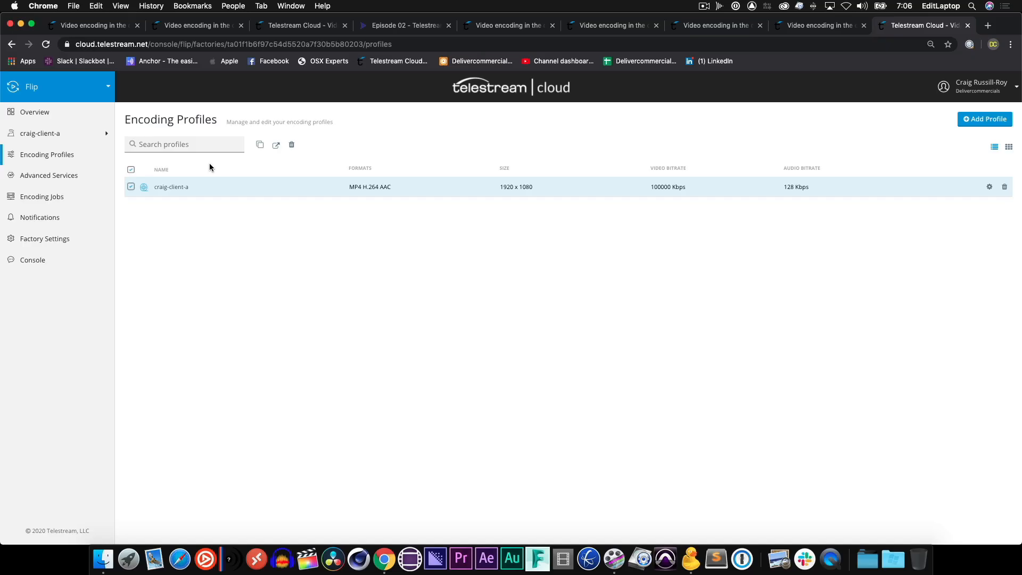
Switch to Cyberduck, copy the URL of DEMO.mp4 in the client-a-in bucket, and return to the browser.
key("super+Tab")
right_click(453, 157)
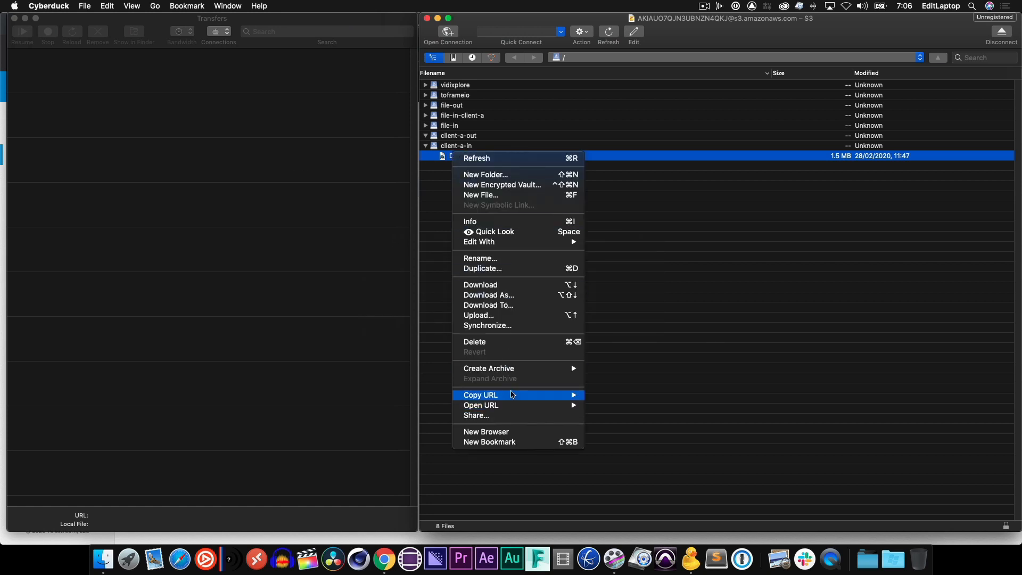
mouse_move(511, 395)
left_click(297, 408)
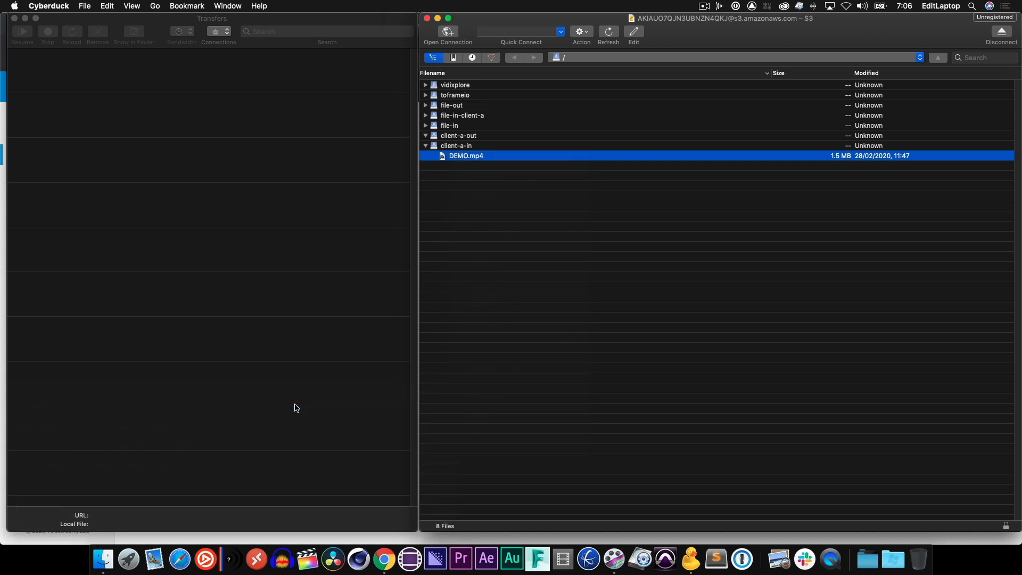
key("super+Tab")
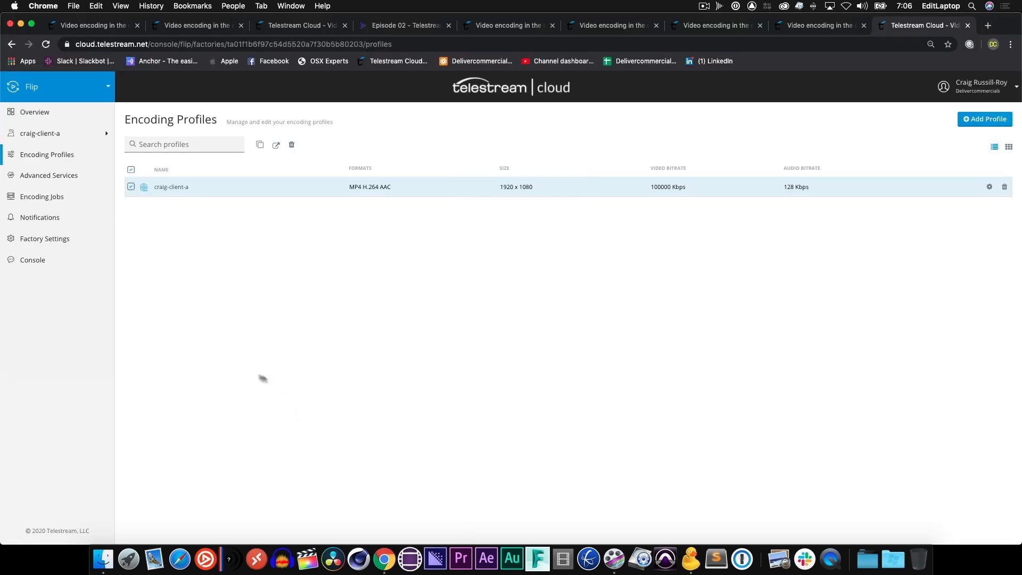
Start a new encoding job and add the copied DEMO.mp4 link as its source.
left_click(48, 197)
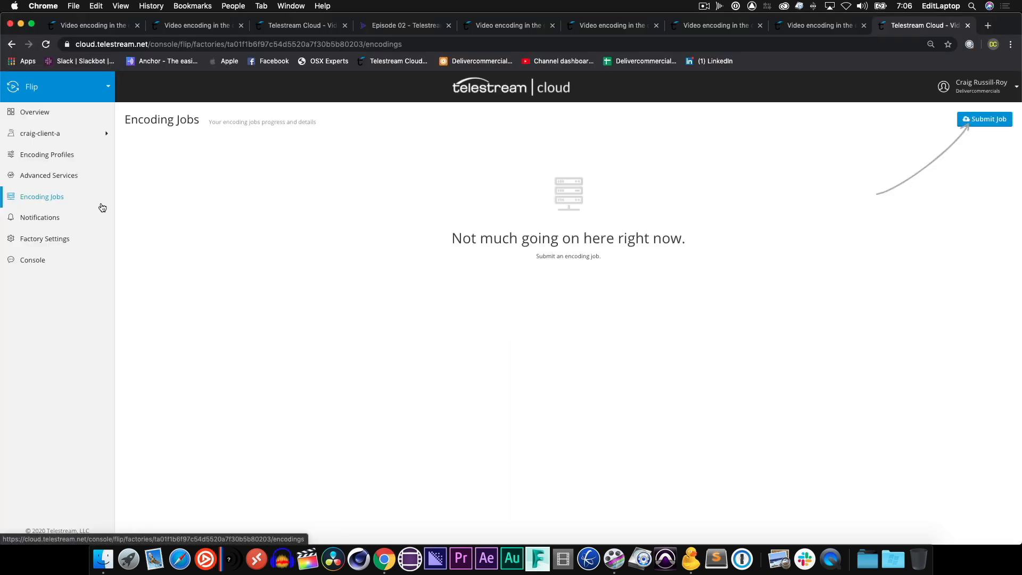
left_click(970, 122)
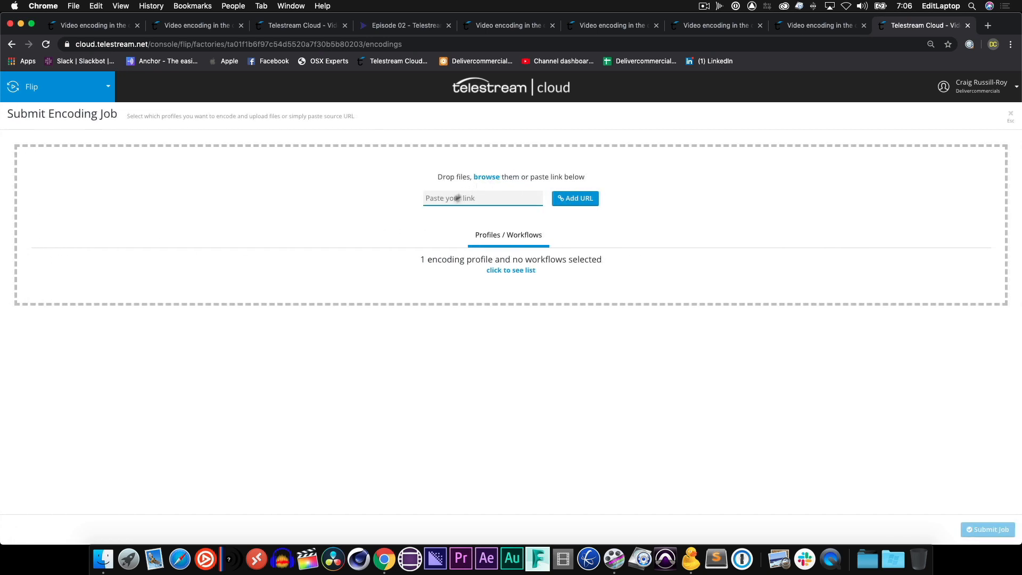
right_click(441, 201)
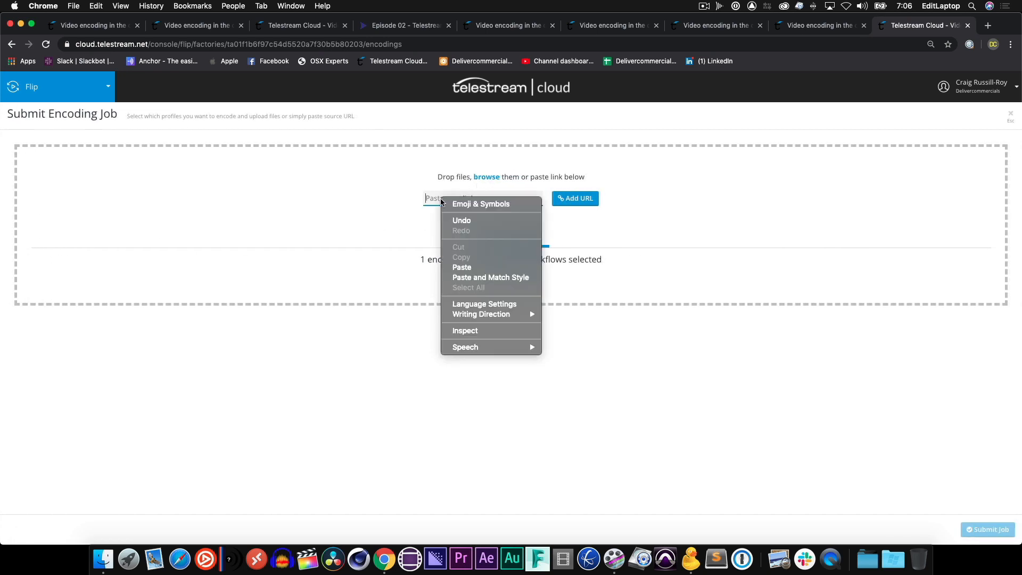
left_click(461, 267)
left_click(592, 199)
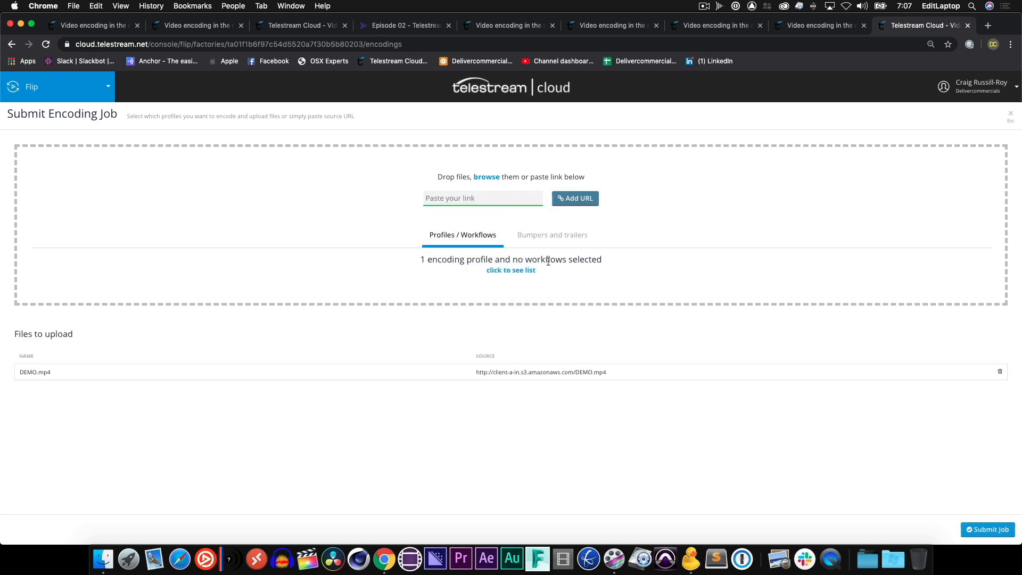
Show the selected craig-client-a profile, submit the encoding job and open its details.
left_click(519, 269)
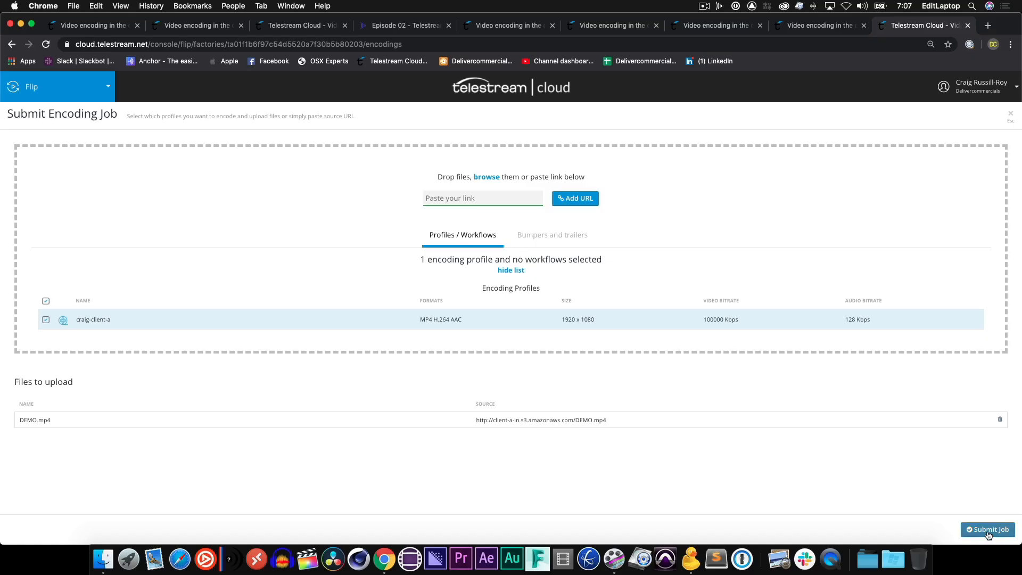
left_click(988, 530)
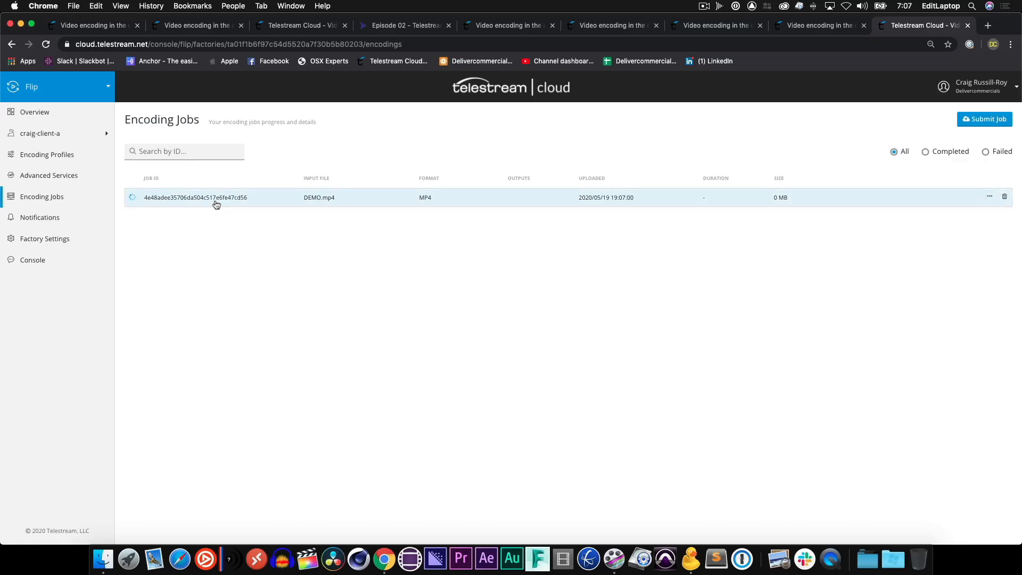
left_click(215, 203)
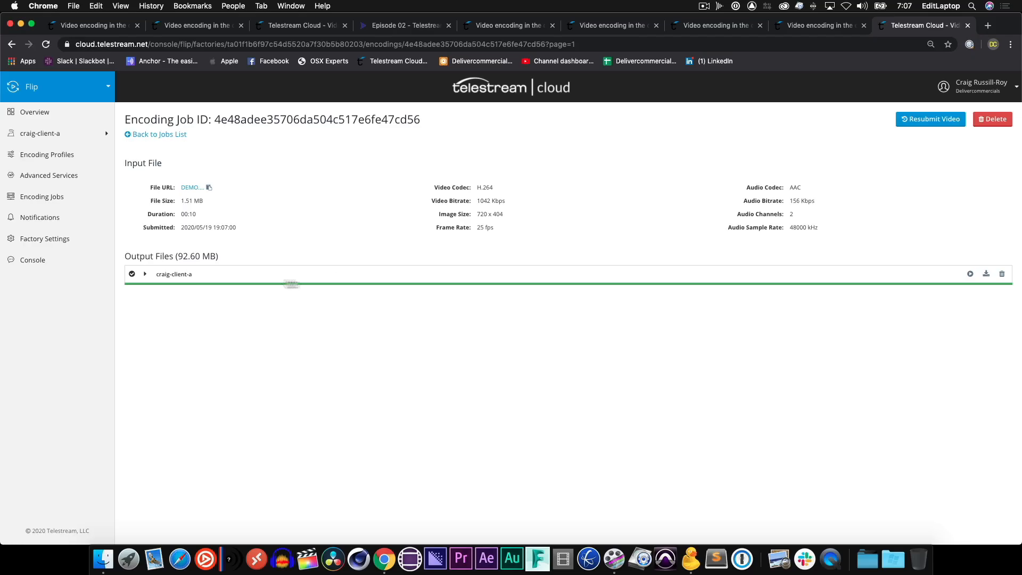
Expand the craig-client-a output file details, then switch to Cyberduck and open the client-a-out bucket.
left_click(144, 274)
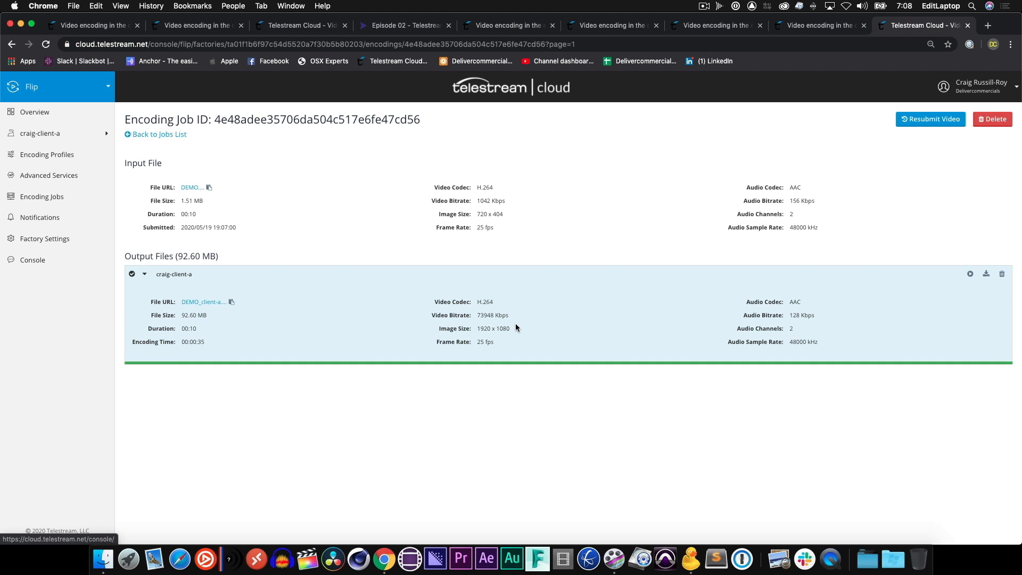
key("super+Tab")
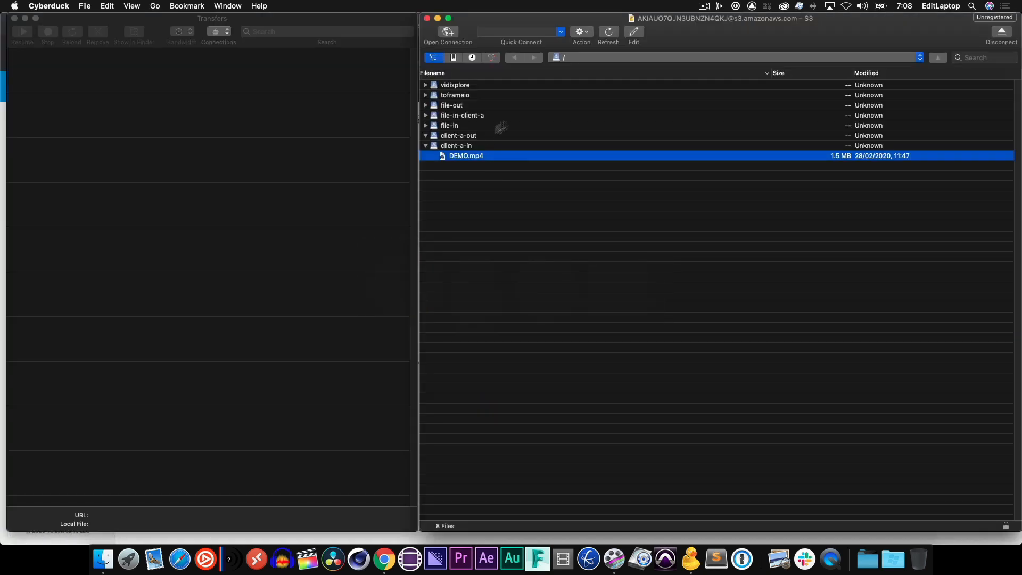
left_click(599, 146)
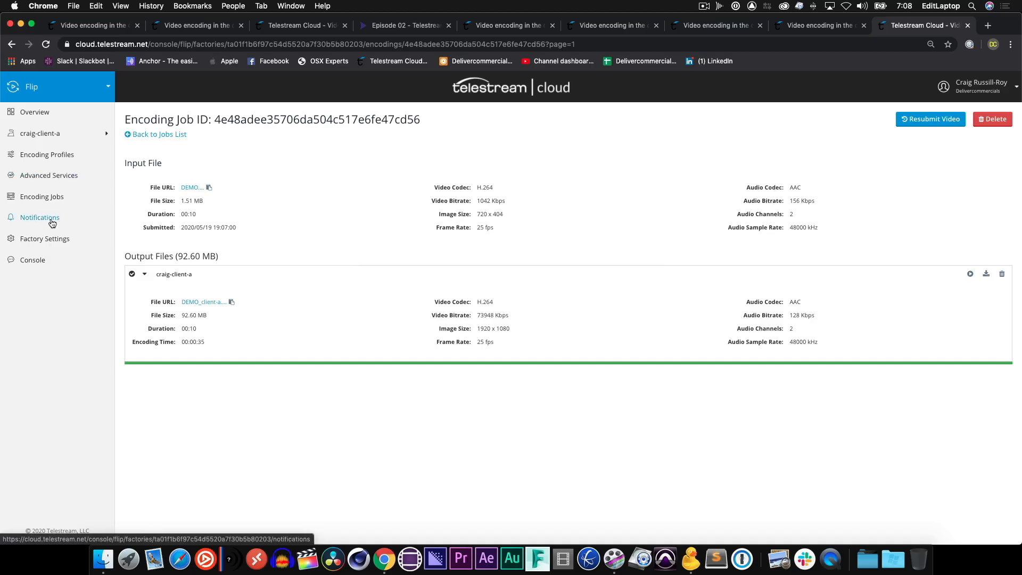
Start adding a new notification for the Flip service with email as the delivery method.
left_click(40, 217)
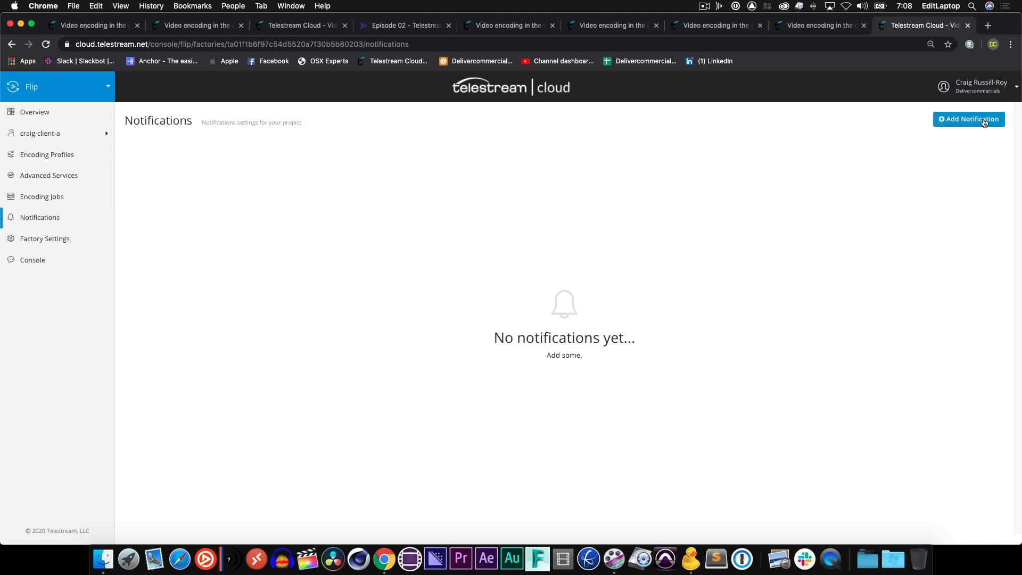
left_click(983, 120)
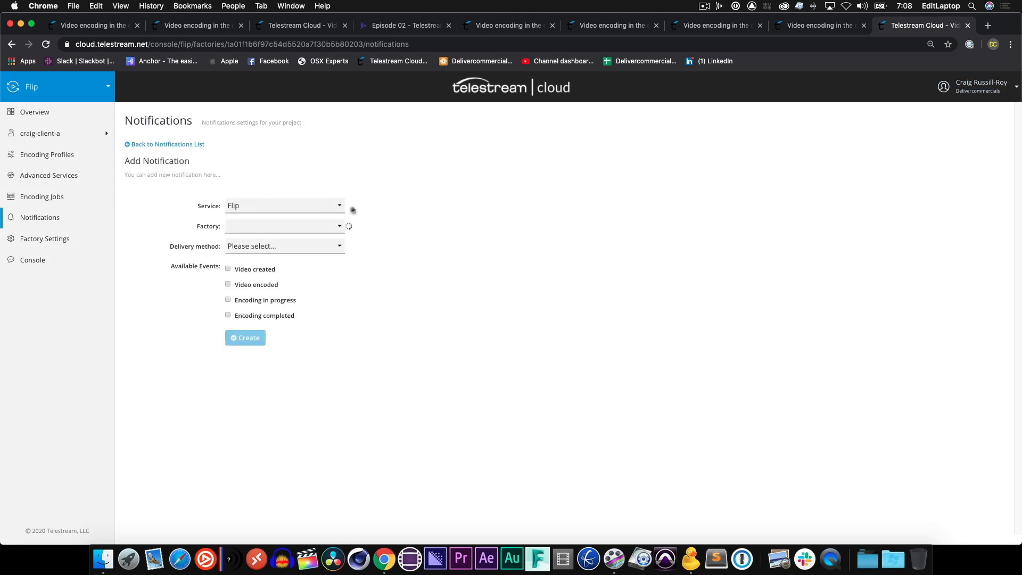
left_click(313, 213)
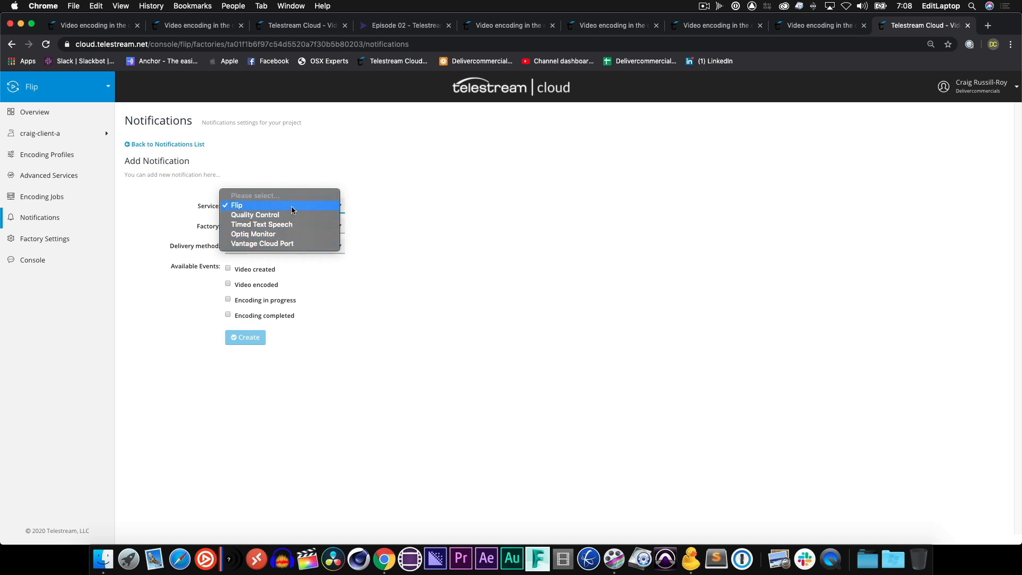
left_click(291, 206)
left_click(277, 244)
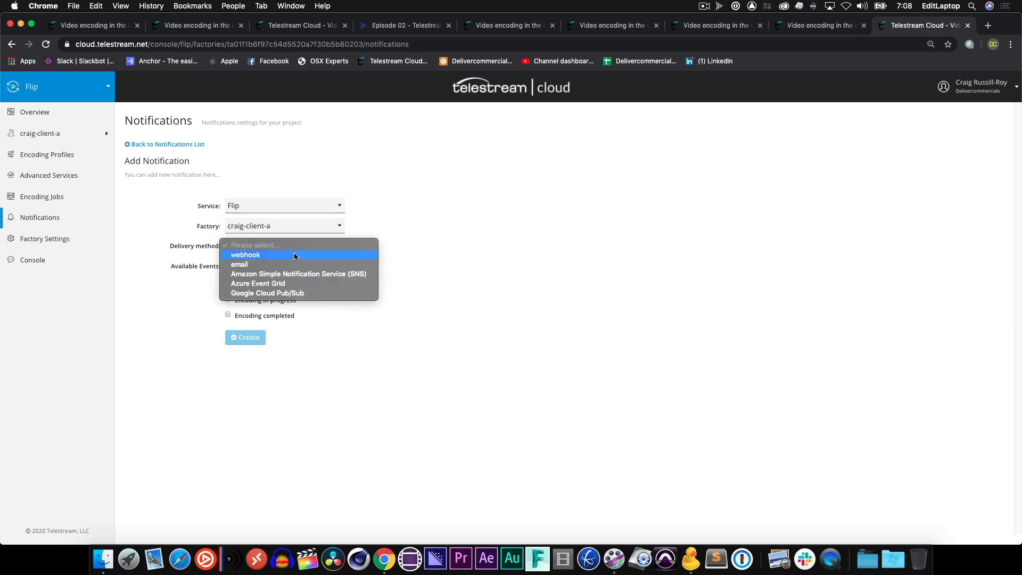
left_click(290, 265)
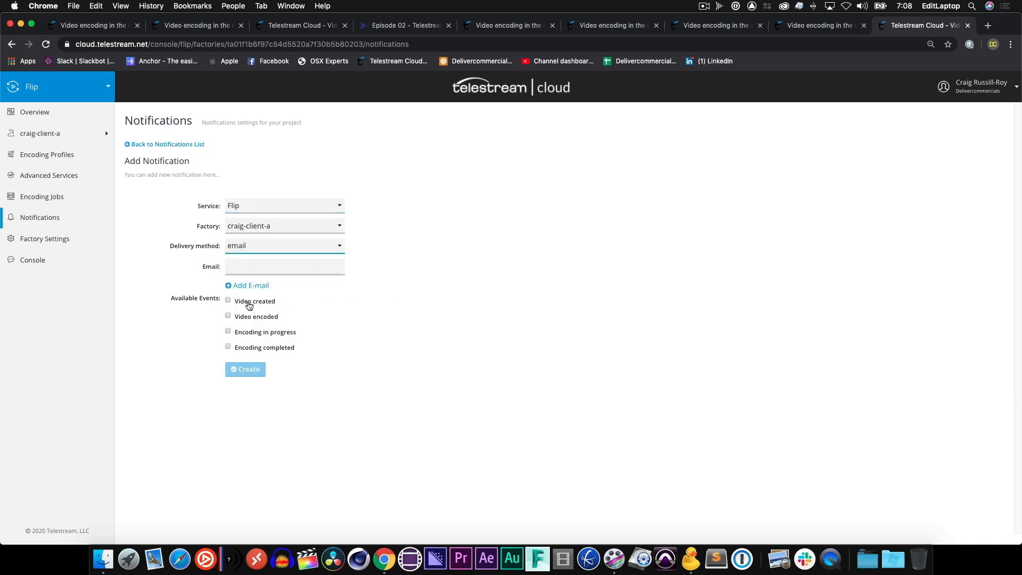
Change the notification's service to Vantage Cloud Port.
left_click(291, 210)
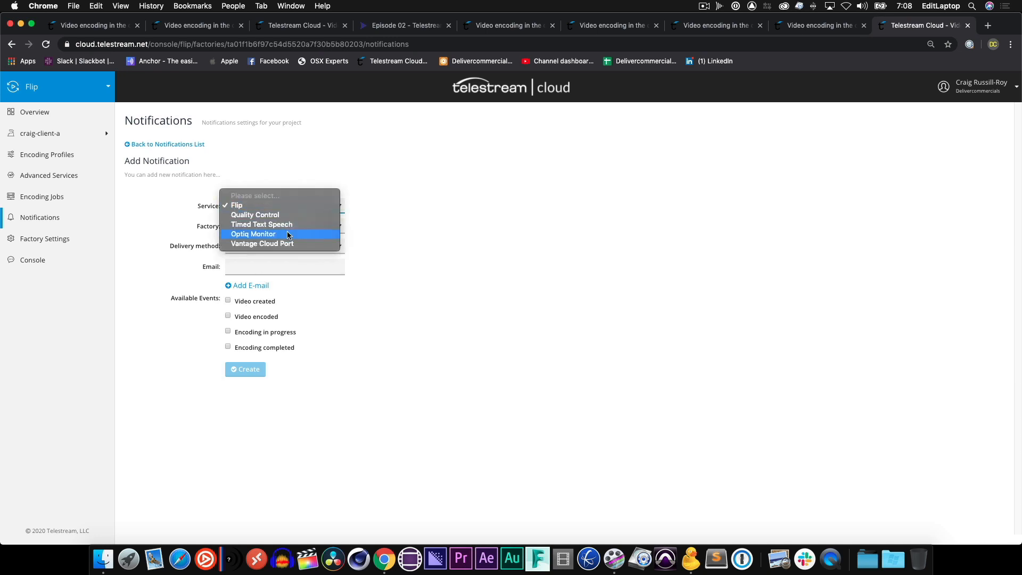
left_click(304, 245)
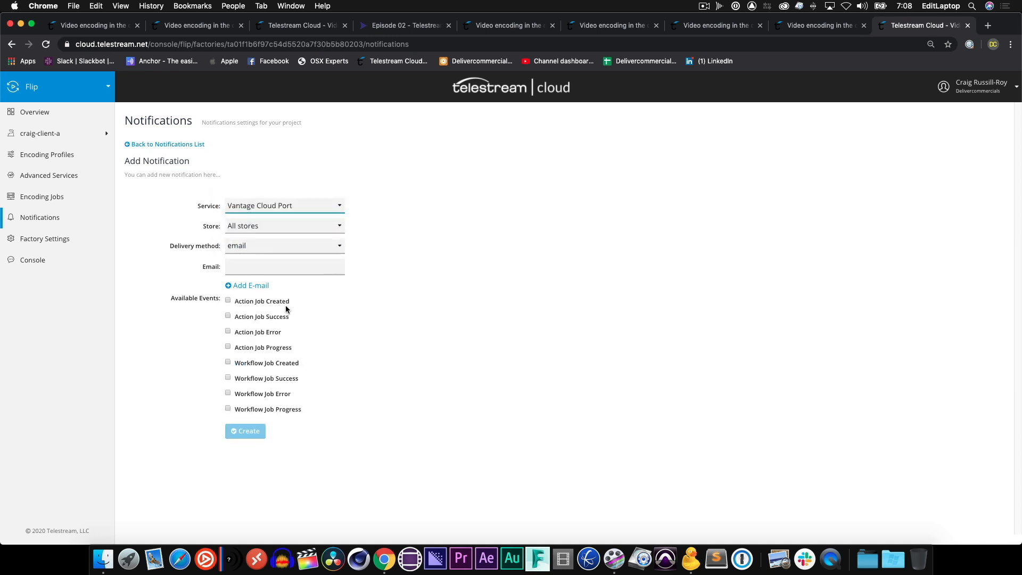